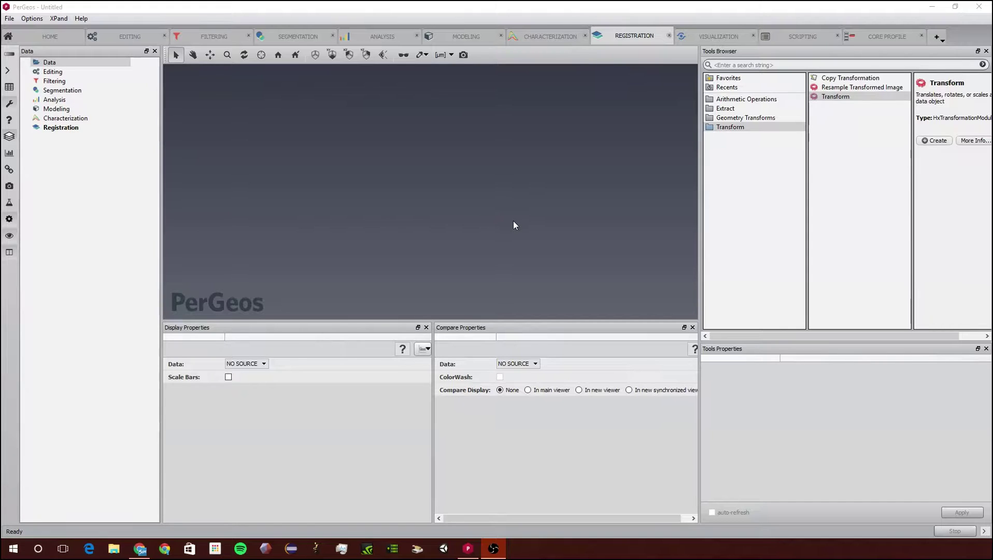
Browse to the data/tutorials/registration folder in the Open Data dialog.
click(10, 19)
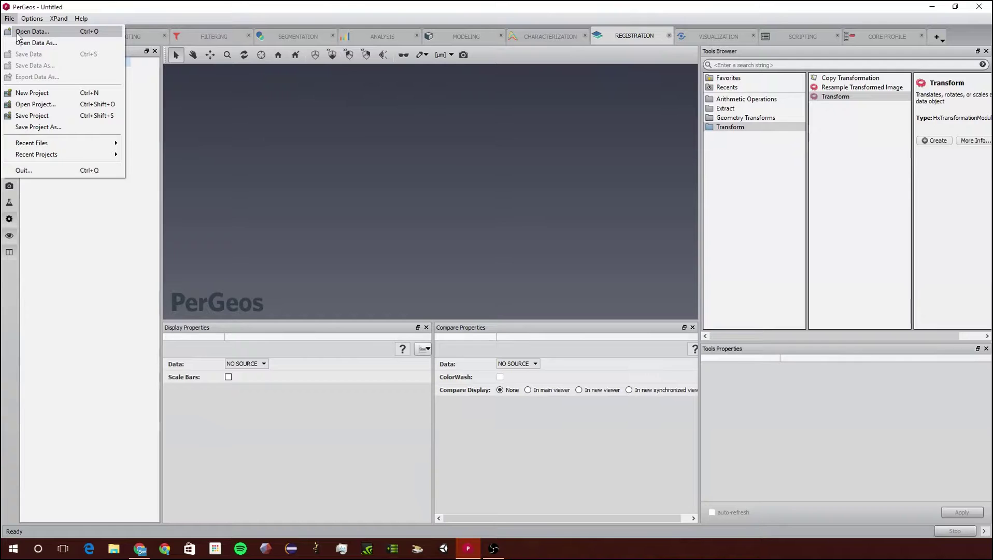
click(31, 31)
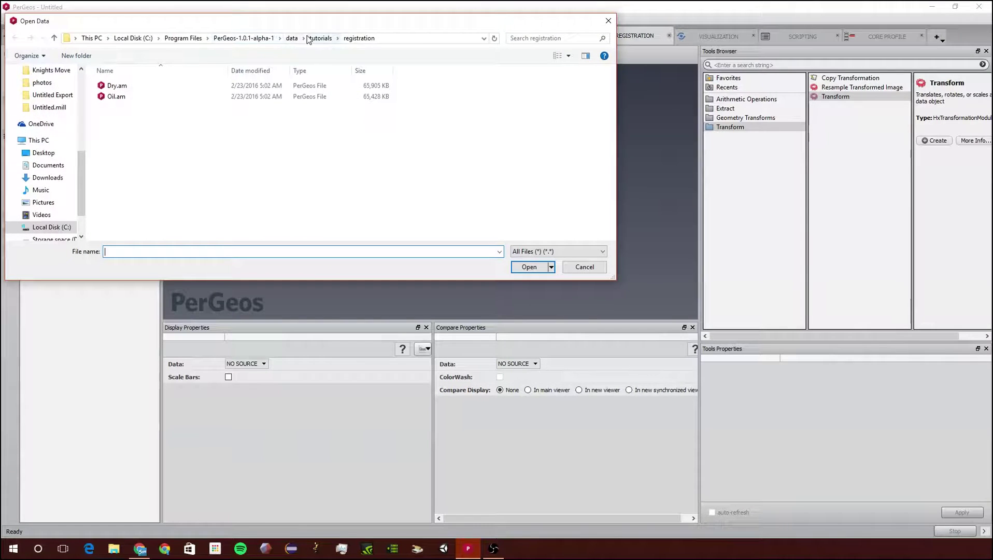
click(294, 38)
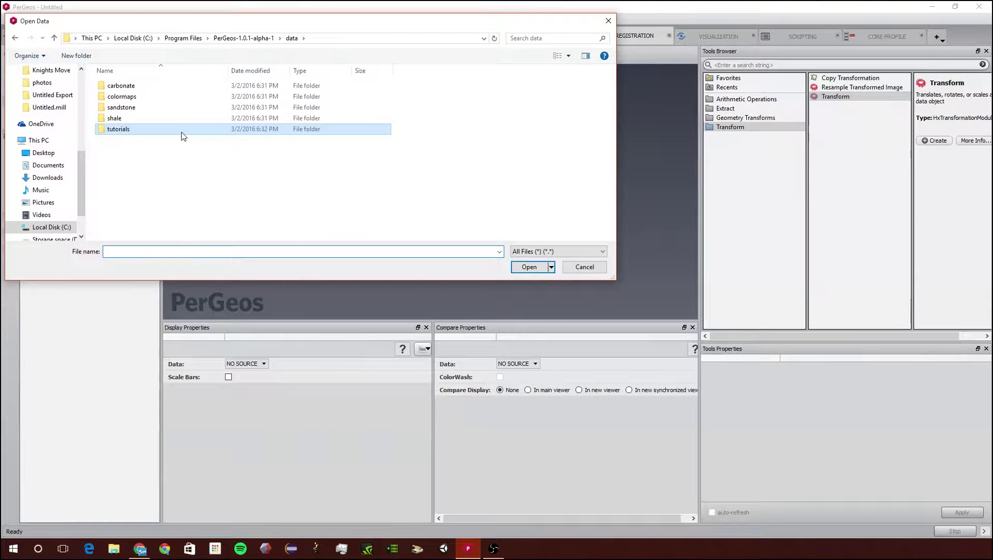
double_click(184, 131)
double_click(154, 160)
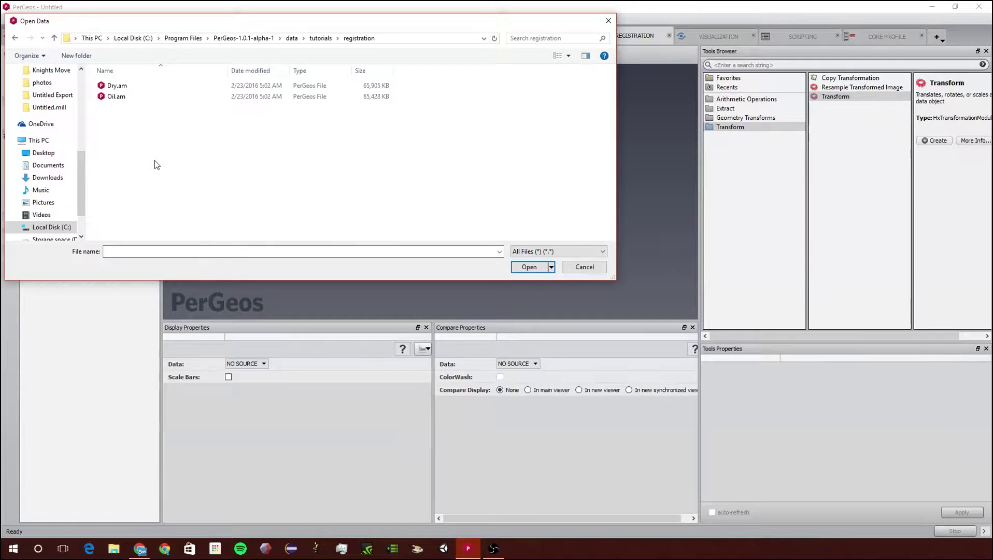
Load Dry.am and Oil.am, then show Dry.am's orthoslices with slice Z at 89.
click(147, 86)
shift+click(146, 98)
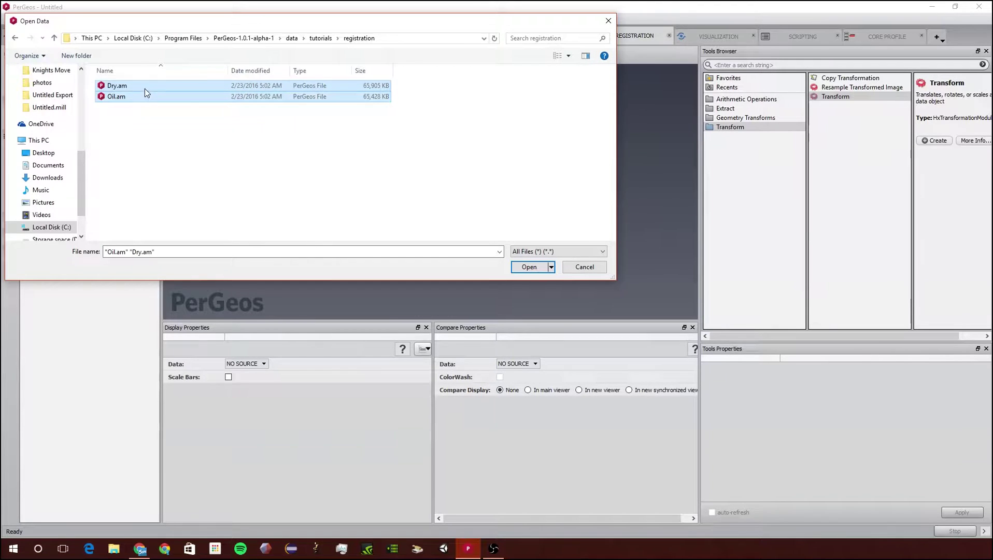
click(525, 267)
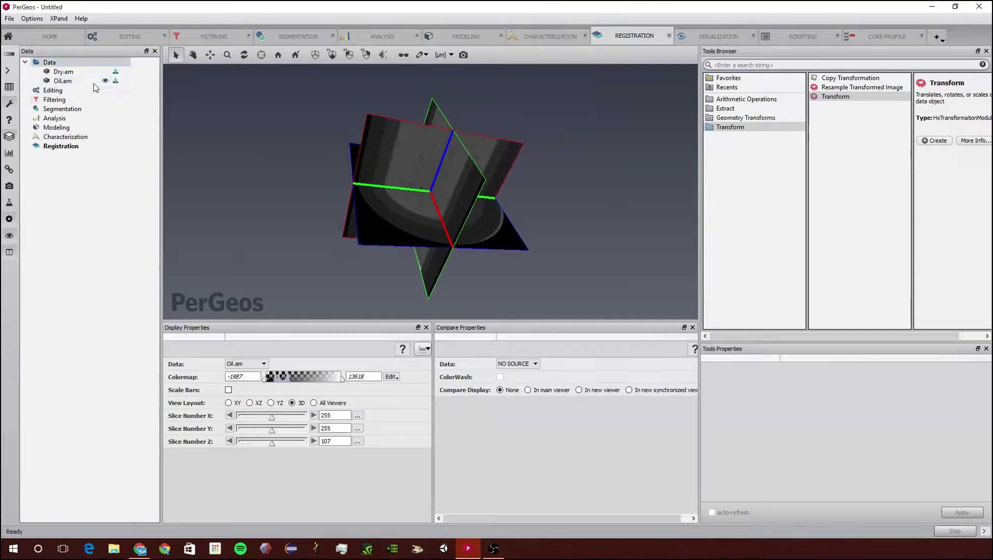
click(102, 73)
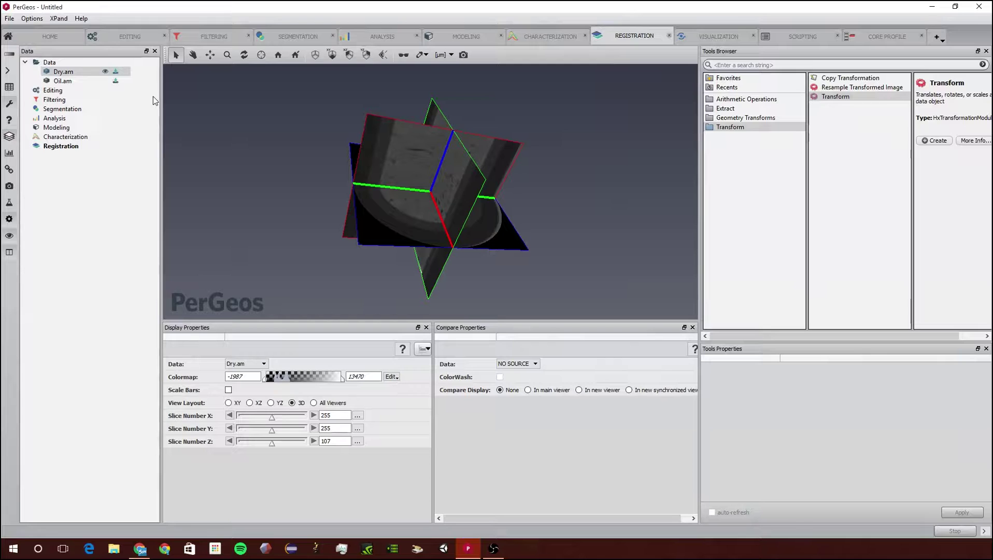
drag(509, 216, 540, 114)
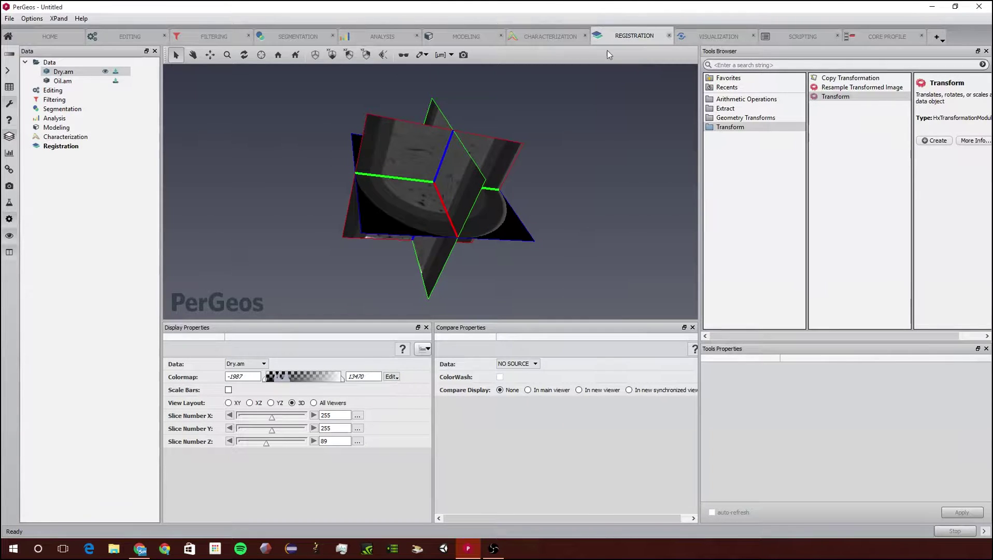
Compare Oil.am with Dry.am in a new synchronized viewer and rotate both views together.
click(519, 363)
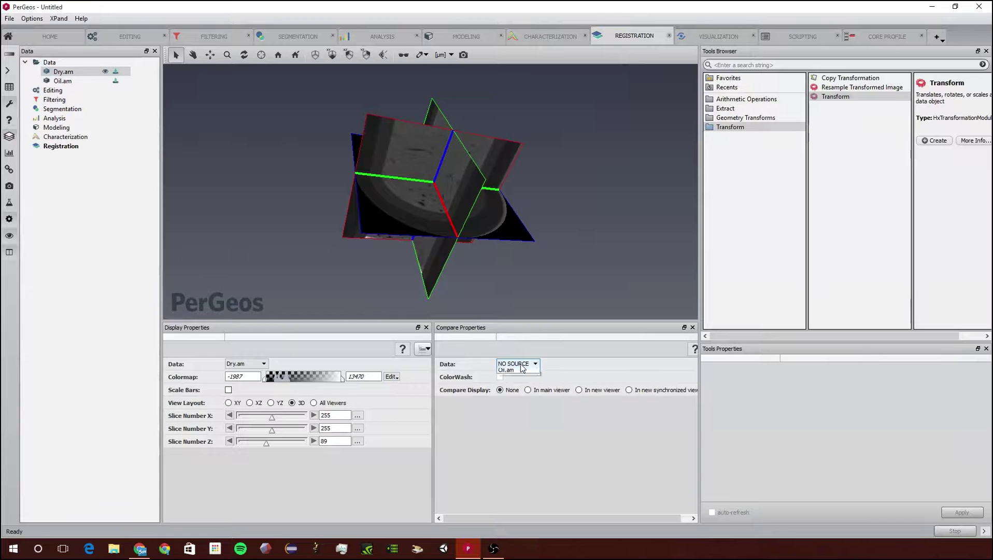
click(508, 386)
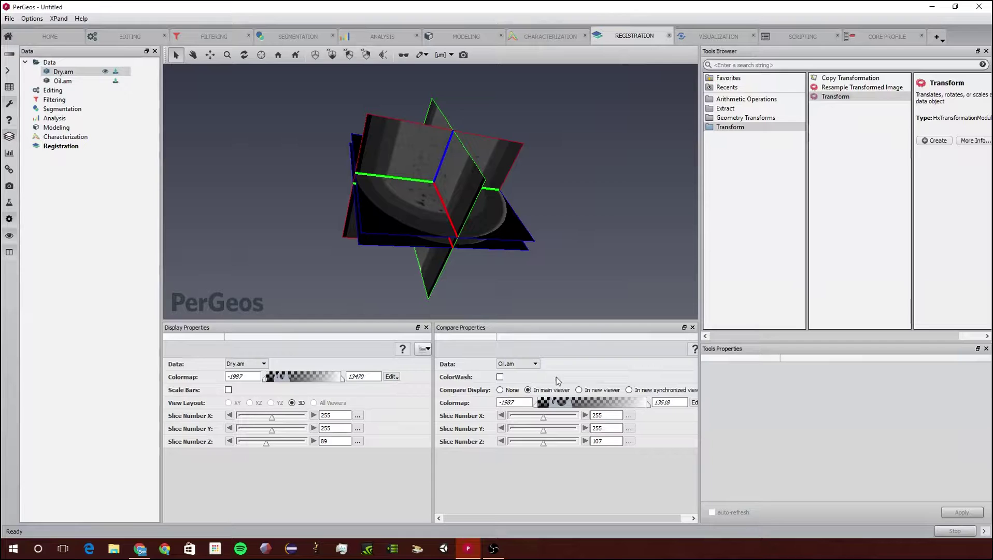
click(636, 393)
key(Escape)
drag(262, 195, 381, 224)
drag(281, 227, 362, 306)
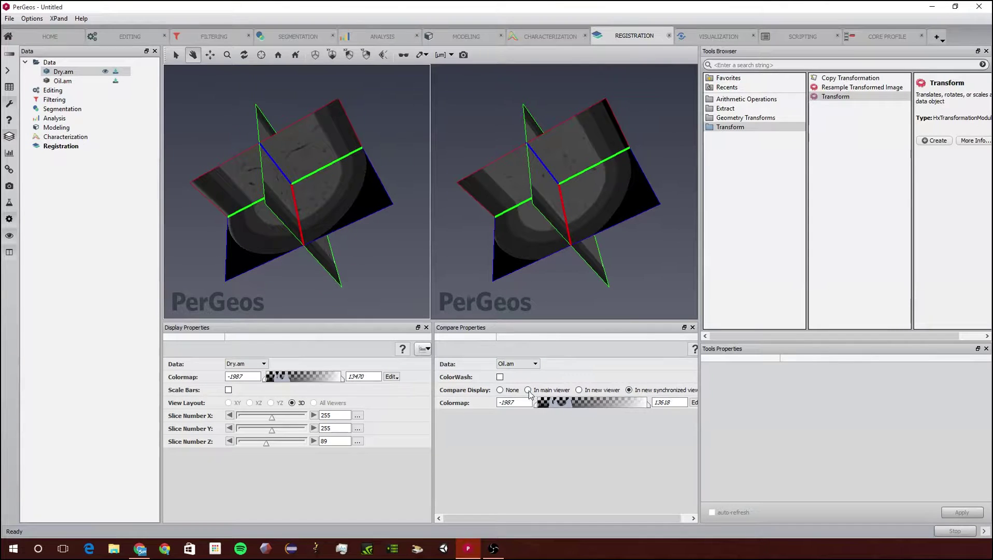
Colour-wash Oil.am over Dry.am using the physics.icol colormap.
click(500, 377)
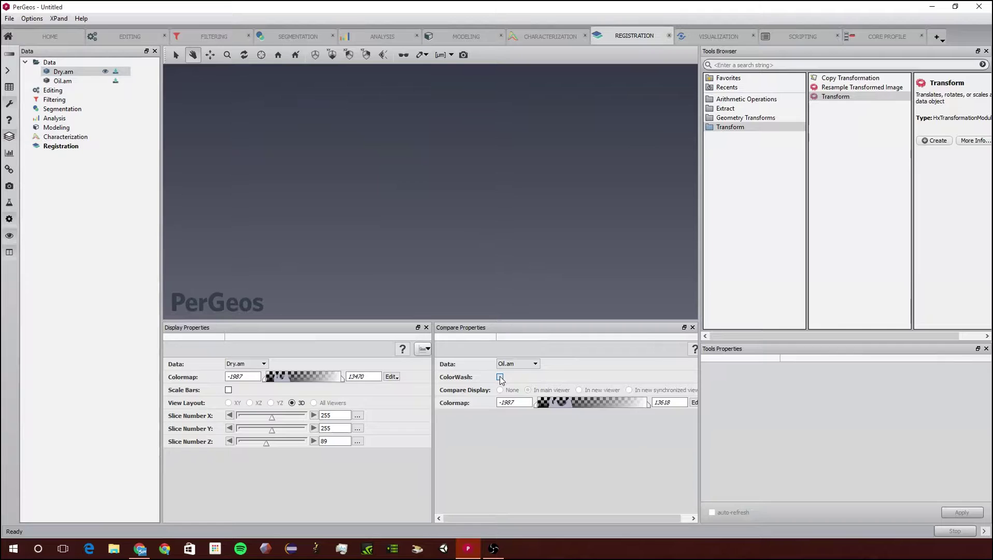
click(694, 421)
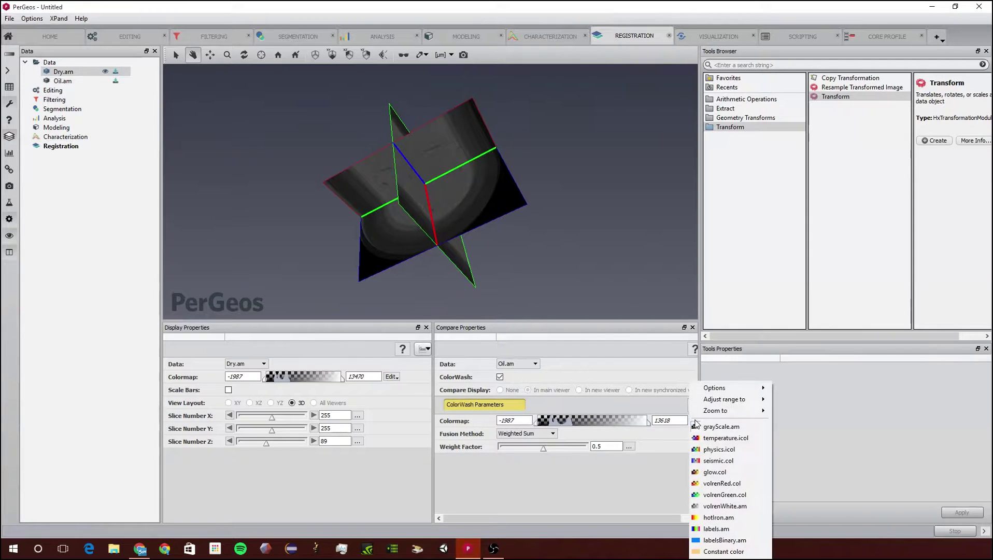
click(720, 450)
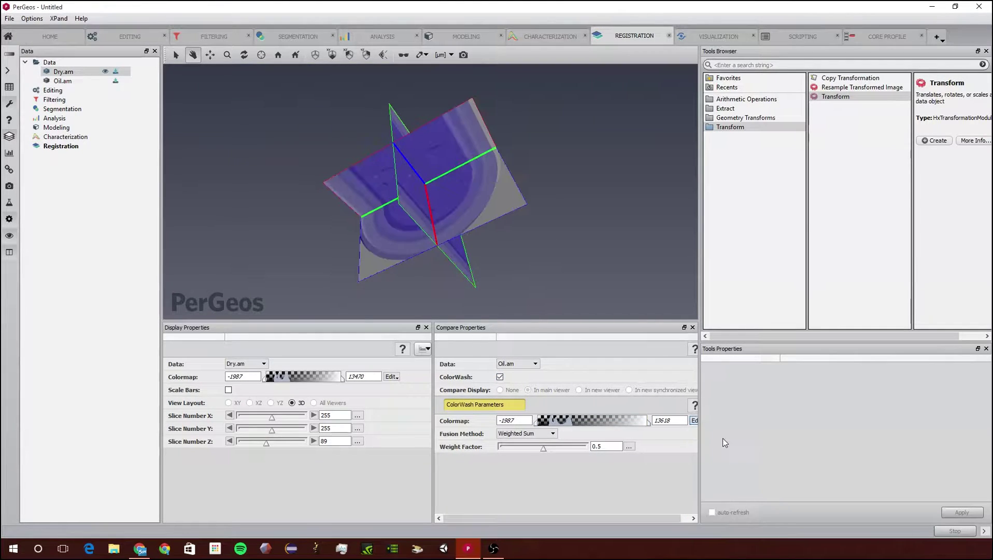
drag(362, 225, 522, 272)
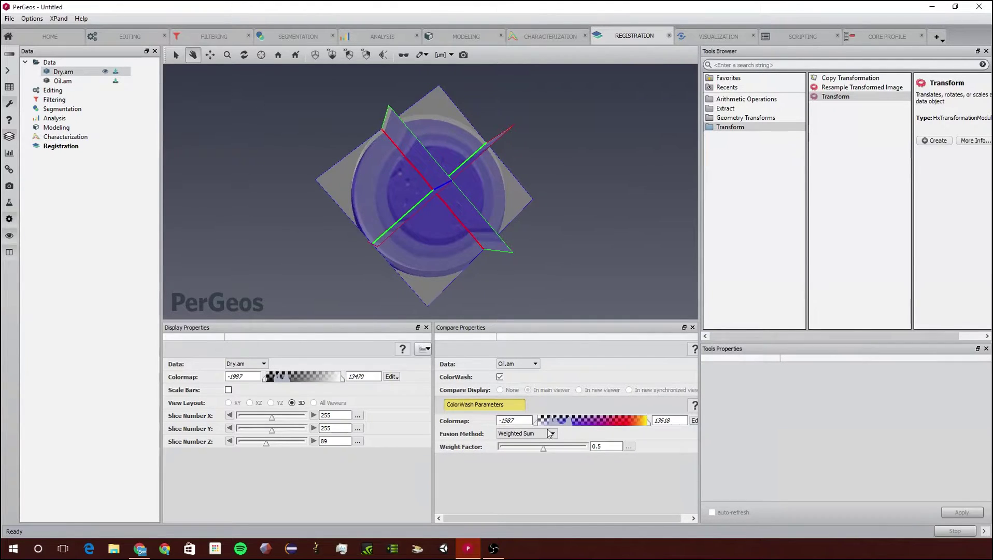
Set the overlay colormap range to -961 to 4167 and keep Weighted Sum fusion.
drag(538, 424, 545, 425)
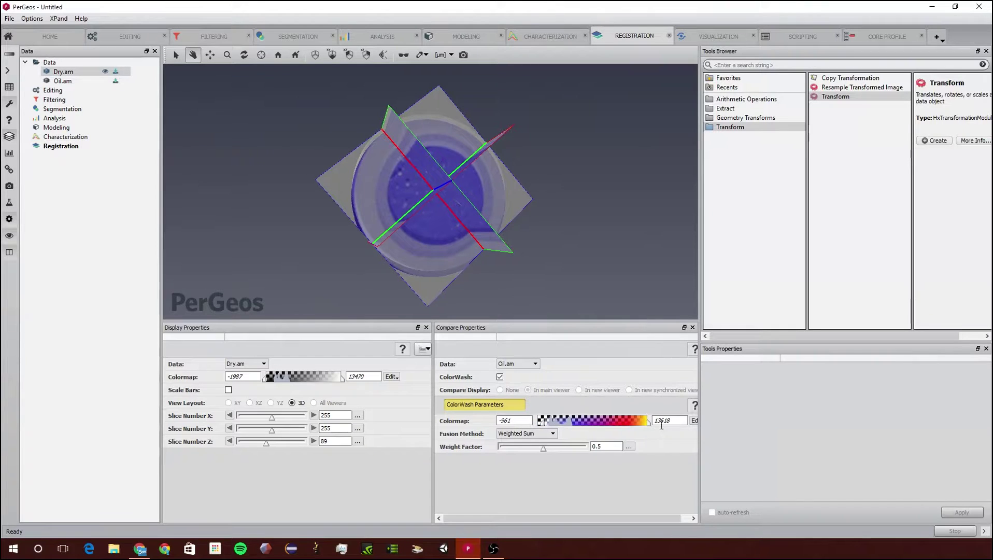
drag(649, 422, 582, 424)
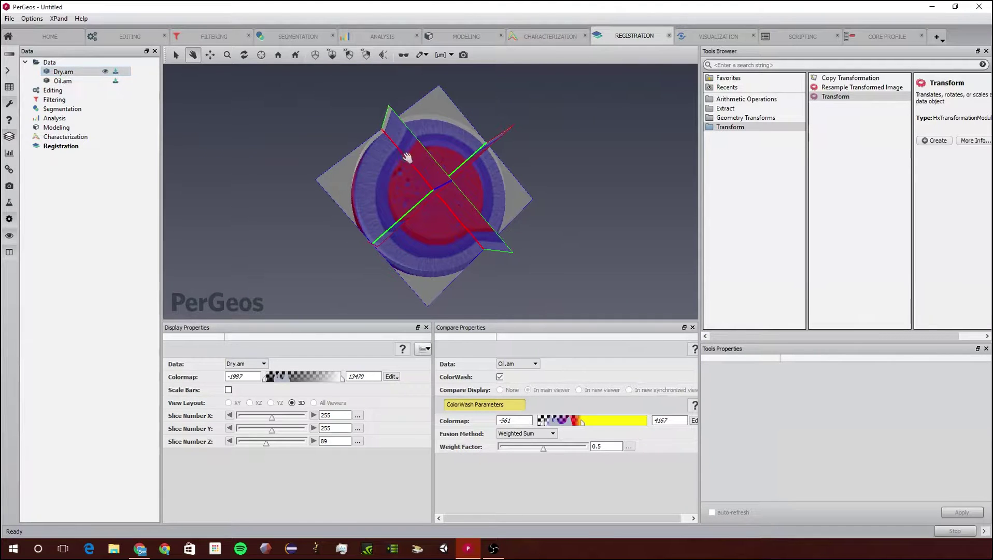
drag(407, 156, 386, 206)
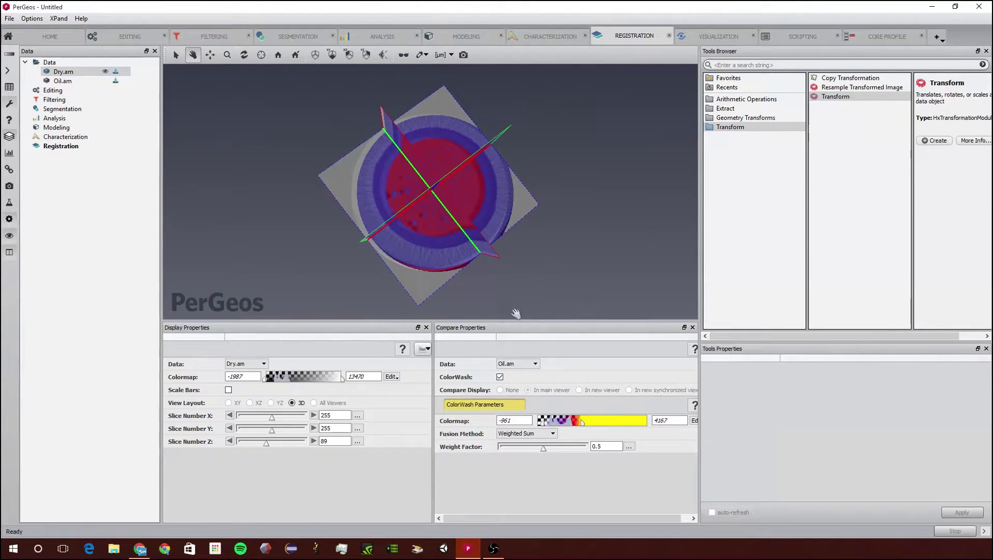
click(530, 439)
click(414, 305)
drag(416, 276, 377, 223)
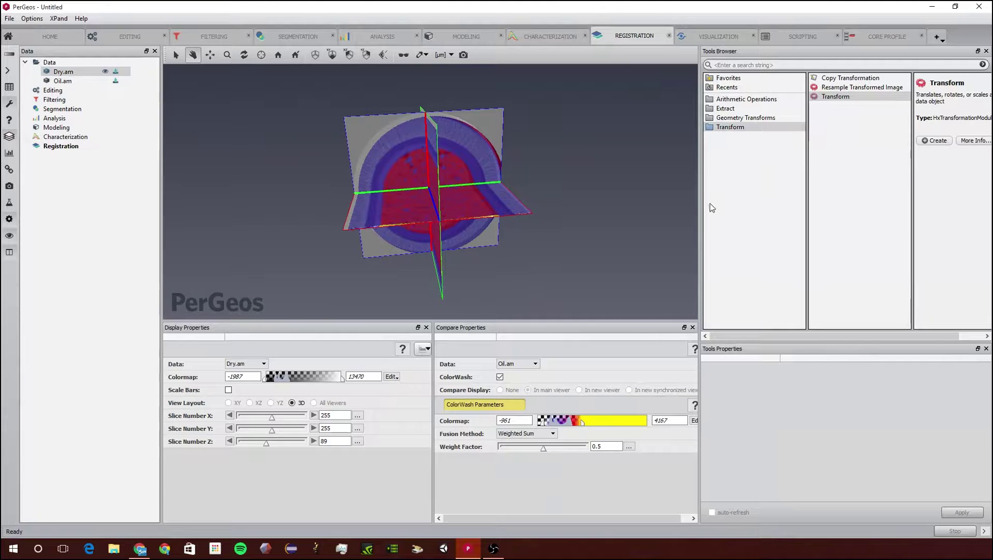
Attach a Transform module to Dry.am and hide its manipulator box from the 3D view.
click(849, 97)
double_click(846, 97)
drag(460, 255, 181, 78)
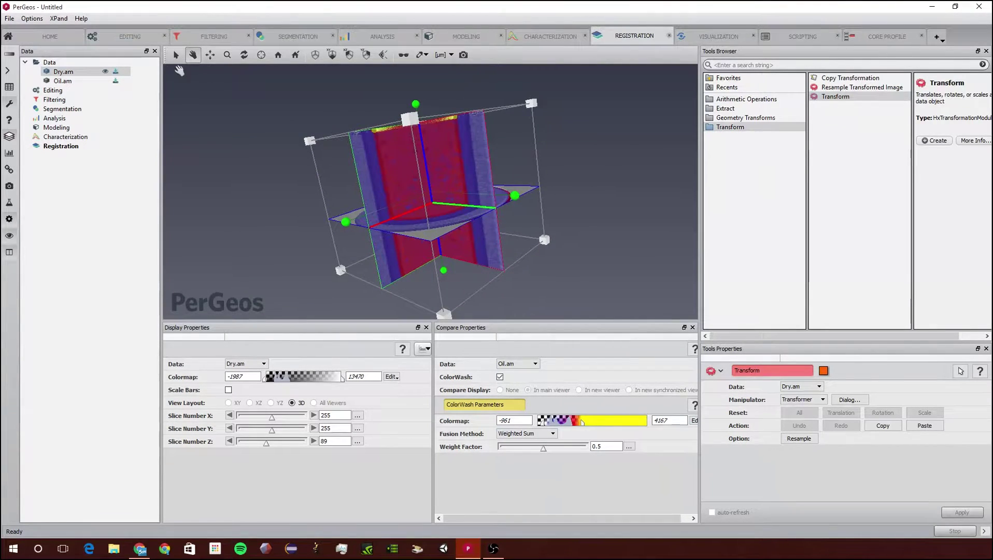
click(176, 55)
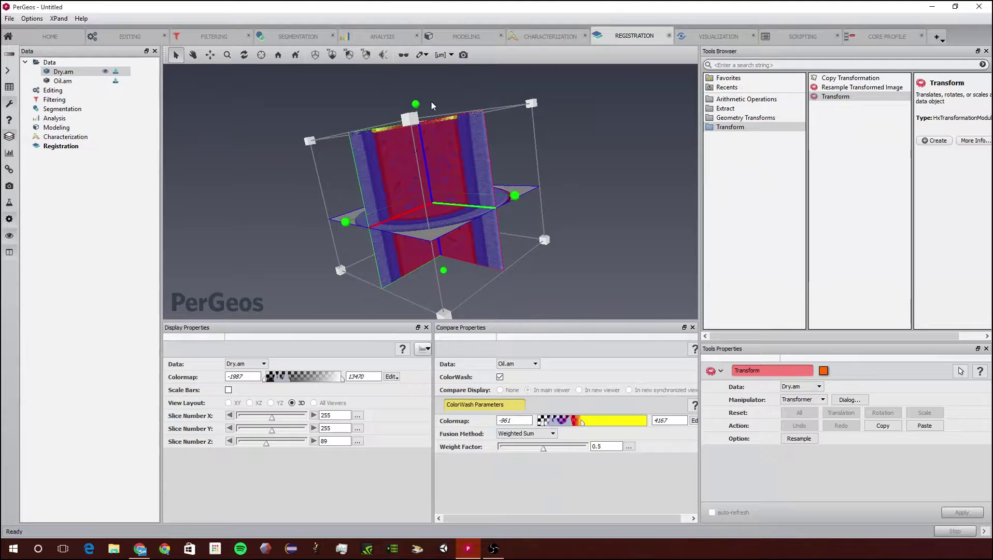
click(193, 55)
drag(494, 243, 463, 172)
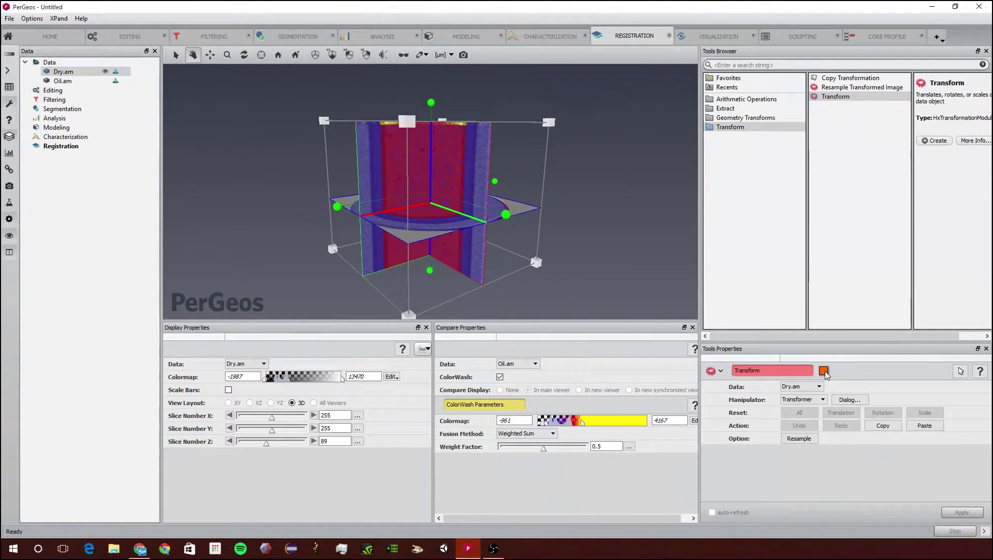
click(824, 370)
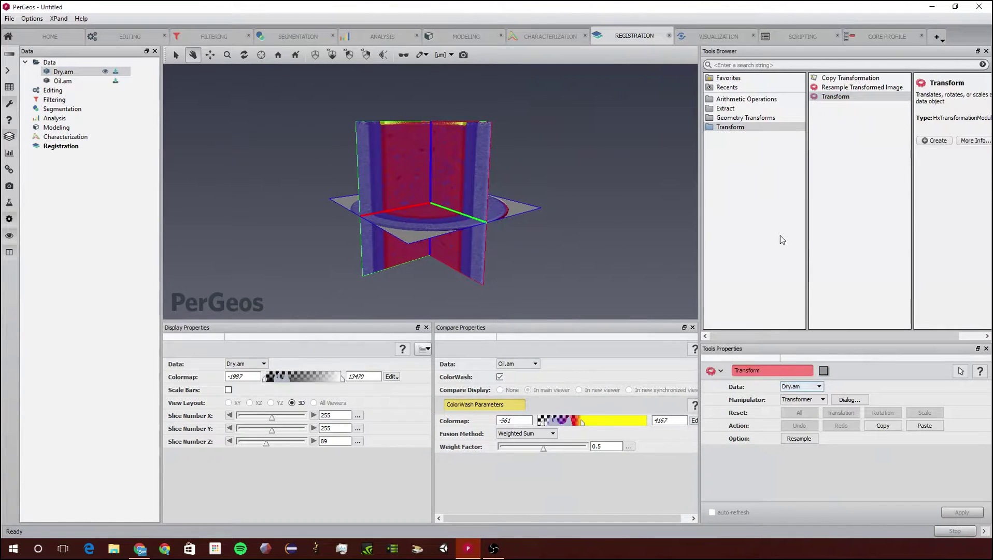
Create a Register Images module with Oil.am as model and Dry.am as reference.
click(742, 120)
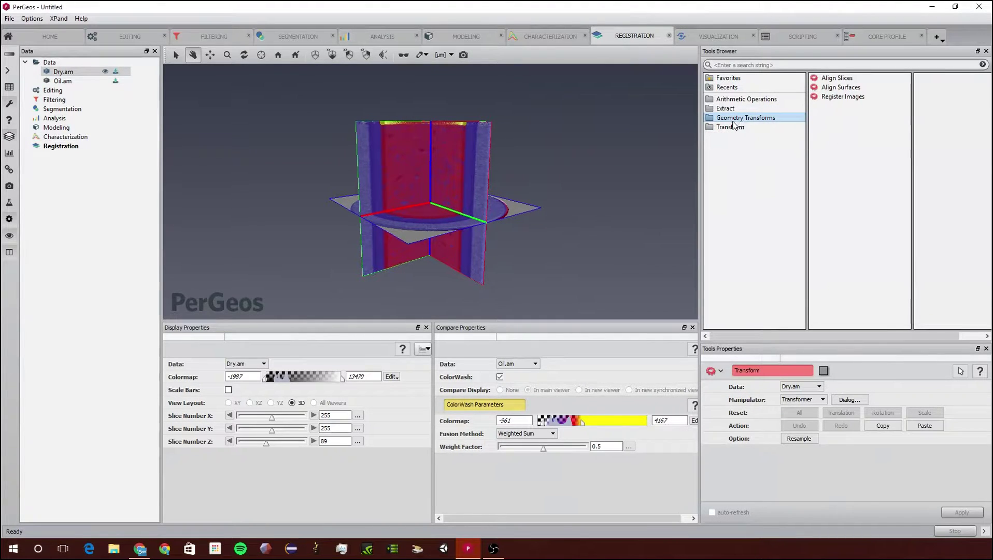
click(869, 97)
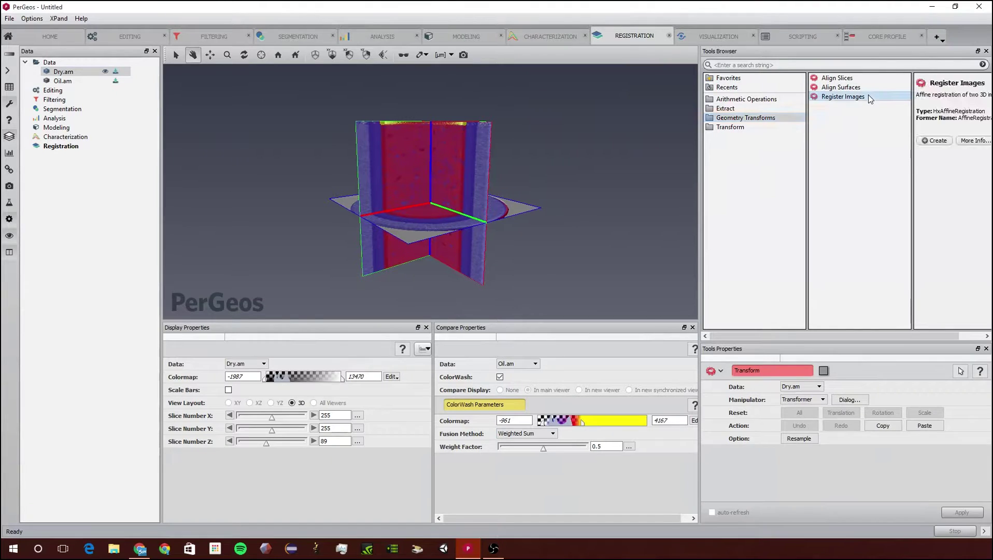
double_click(868, 96)
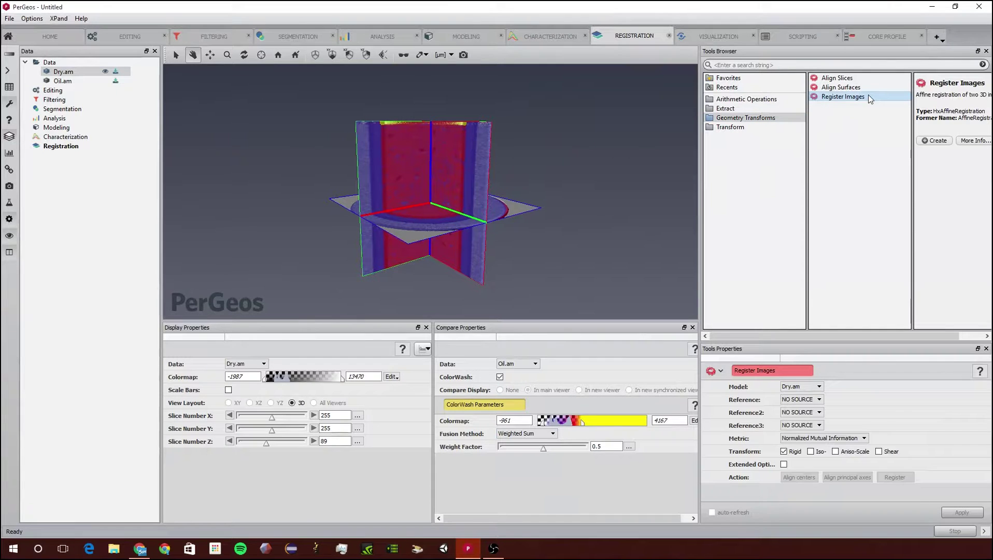
click(798, 386)
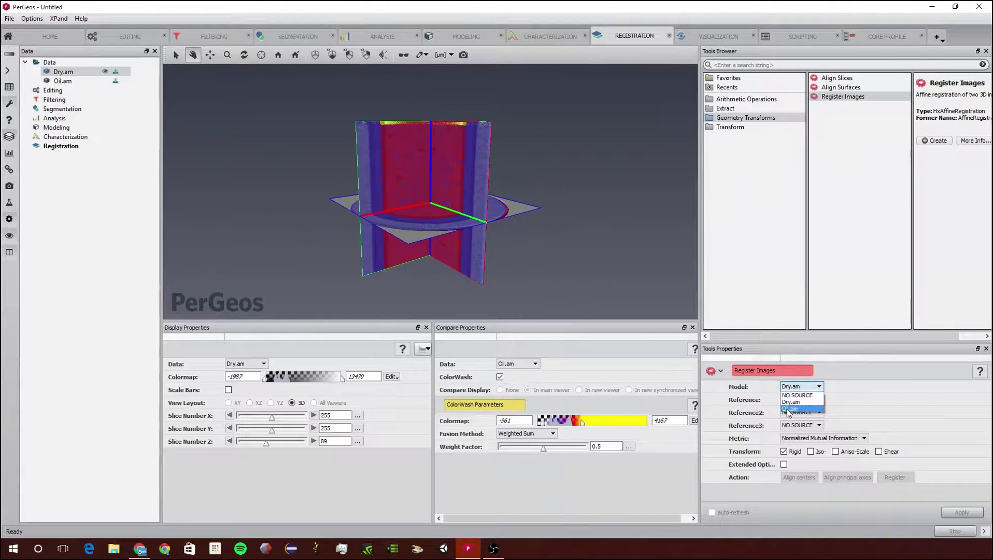
click(788, 410)
click(800, 399)
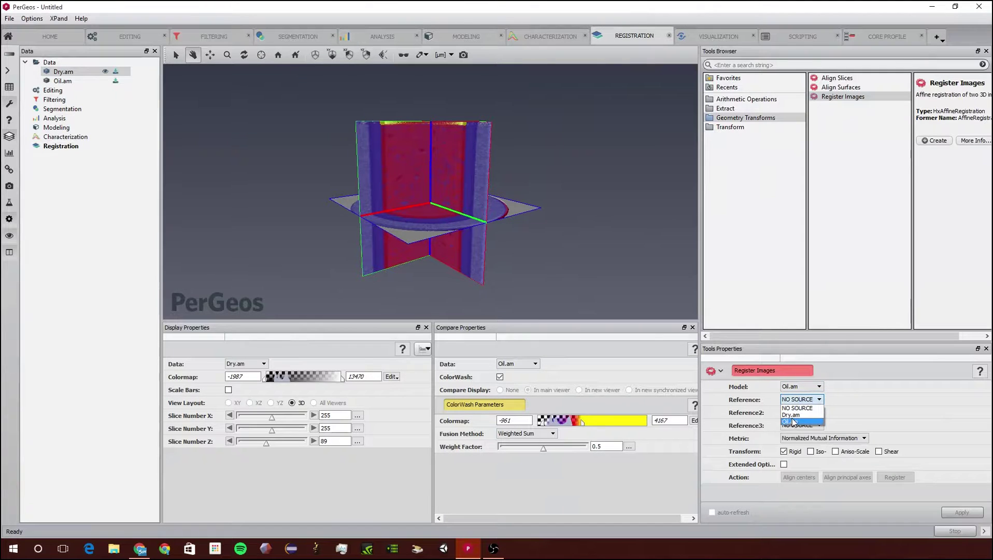
click(794, 418)
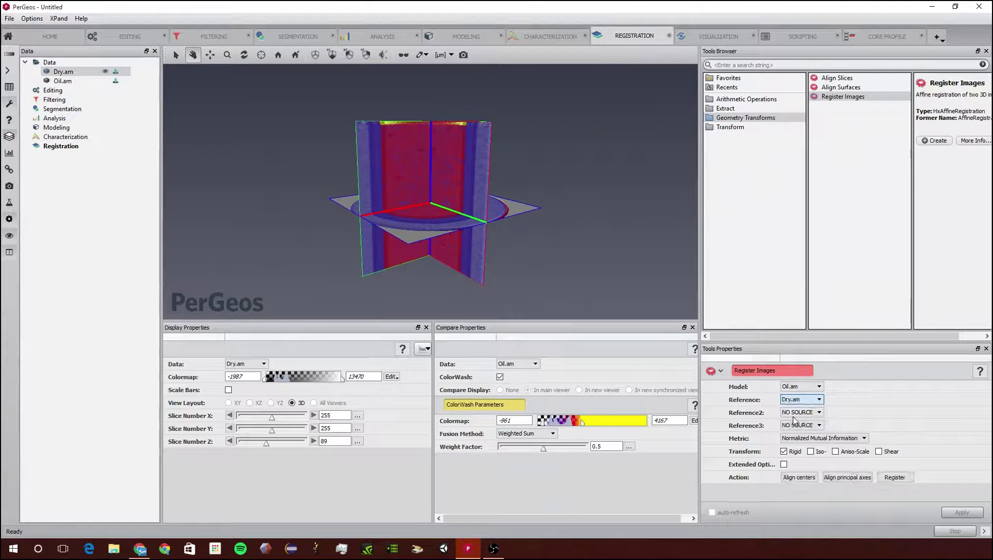
Keep Normalized Mutual Information, align centers and principal axes, then start the rigid registration.
click(803, 442)
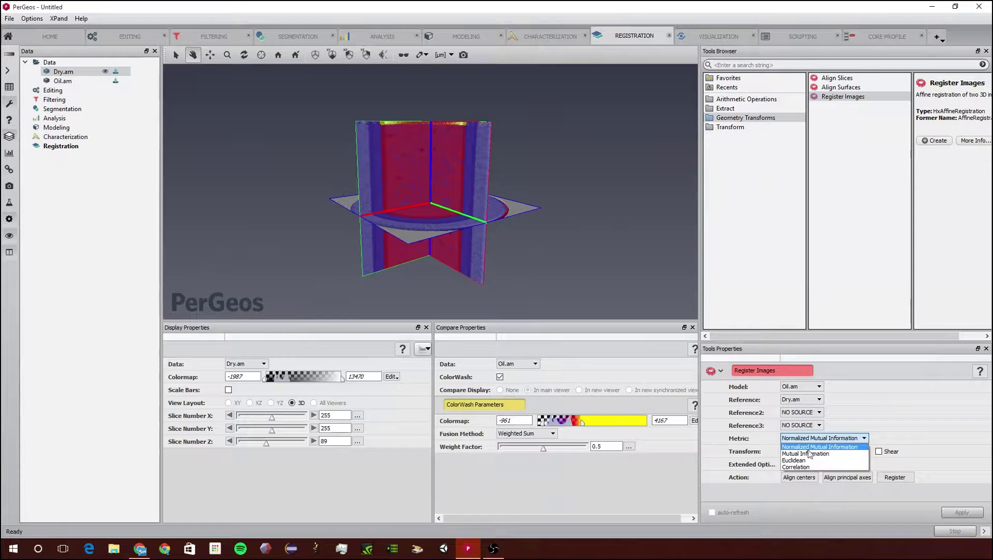
click(831, 447)
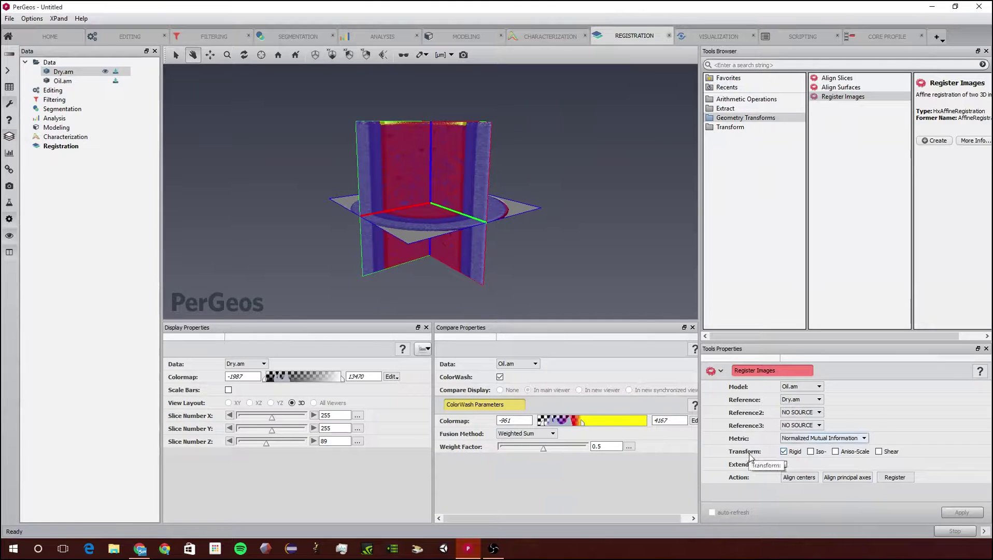
click(794, 477)
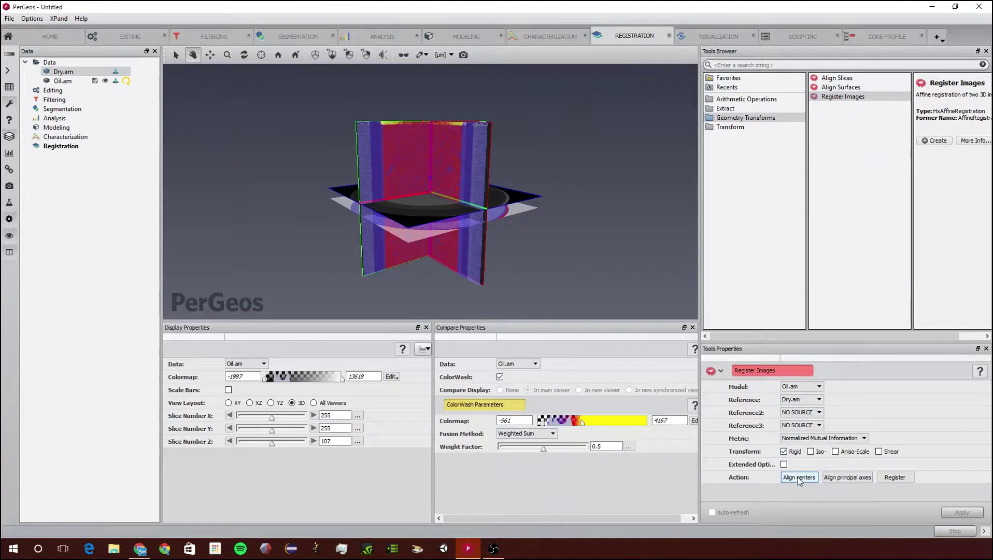
click(829, 478)
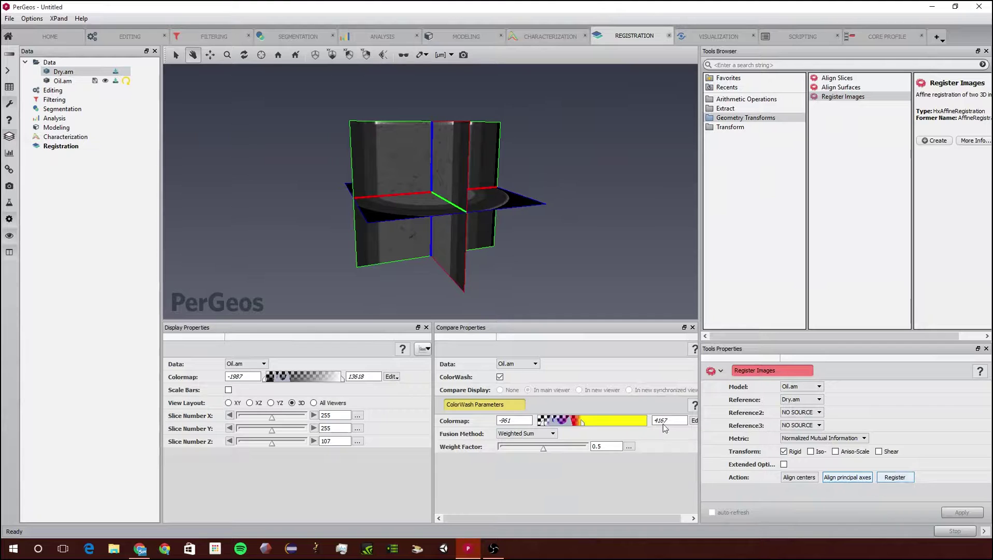
drag(404, 238, 406, 195)
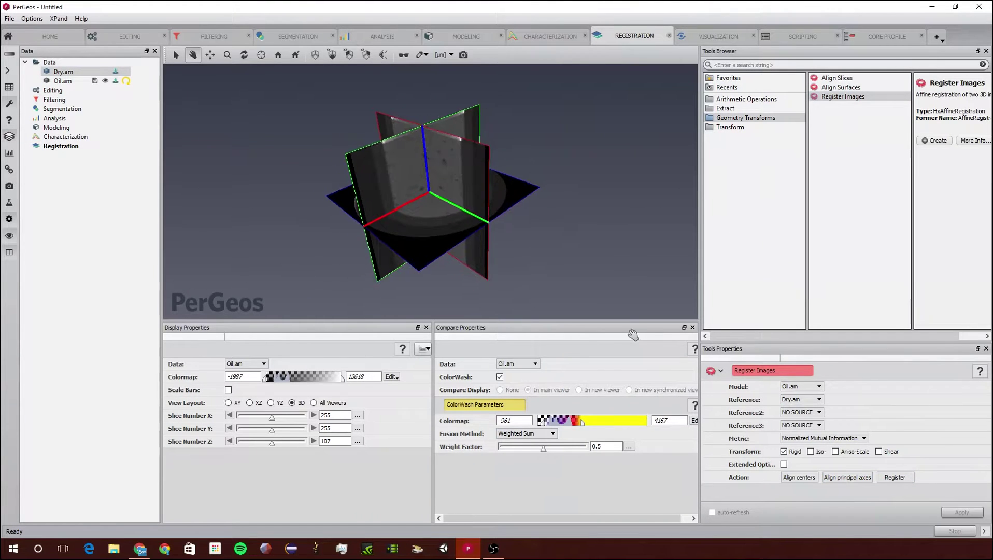
click(903, 477)
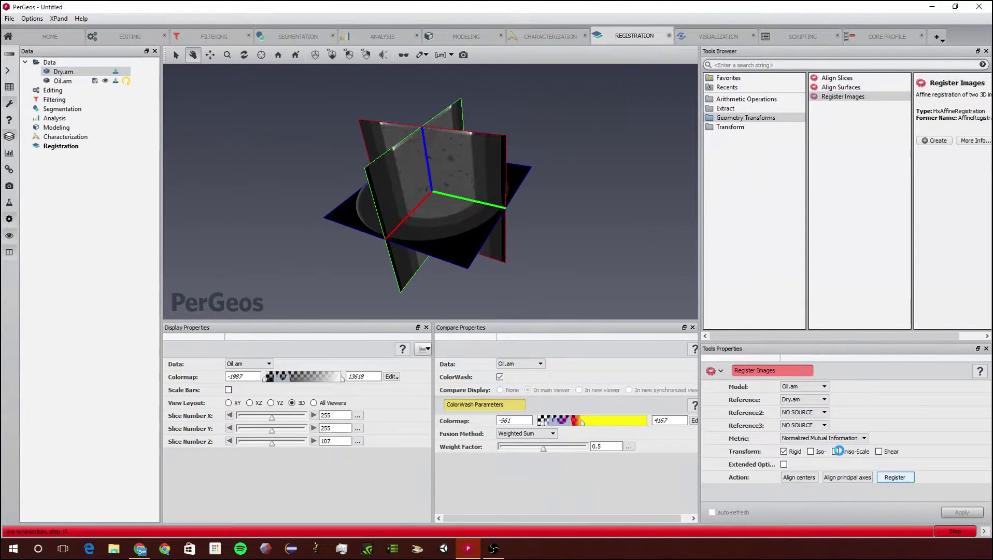
Rerun the registration with Aniso-Scale enabled and Rigid unchecked.
click(841, 454)
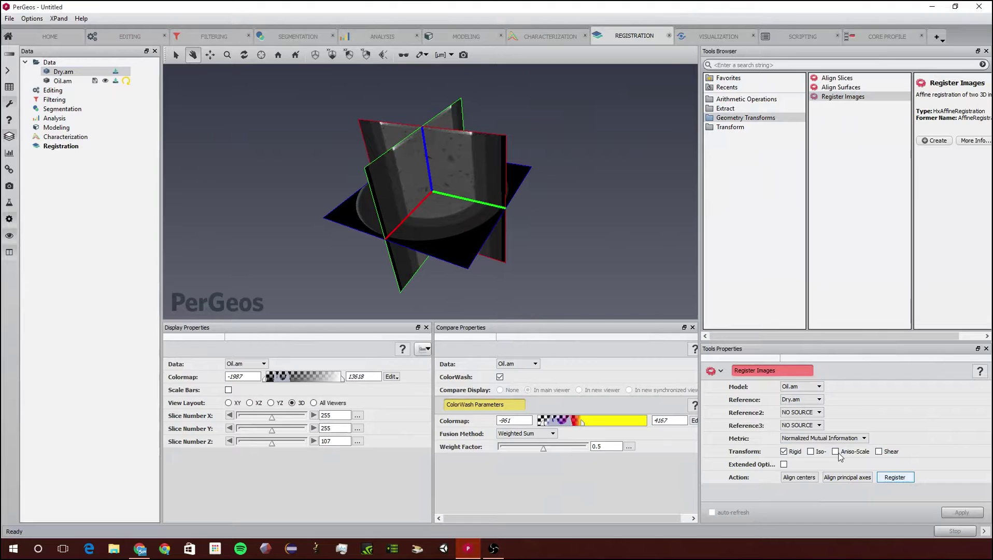
click(784, 452)
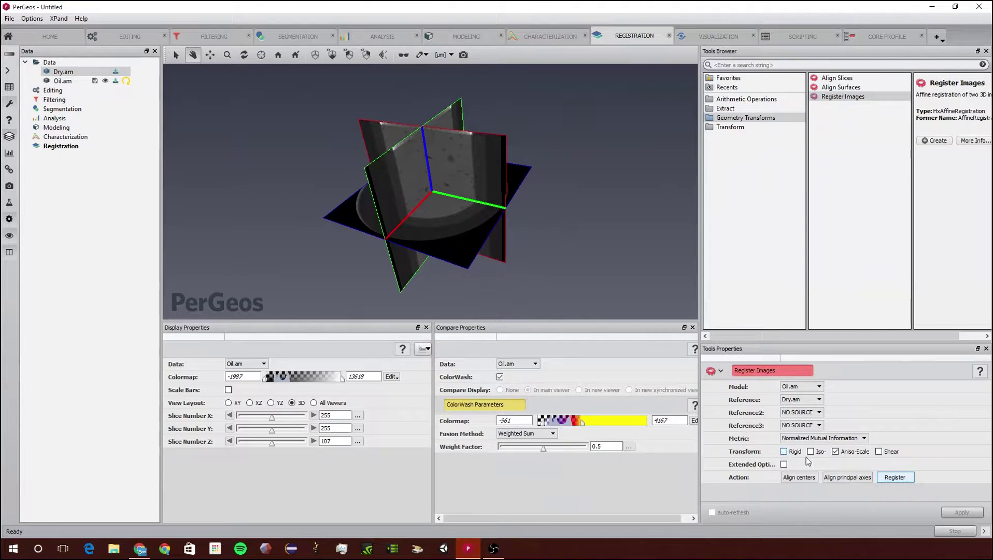
click(894, 478)
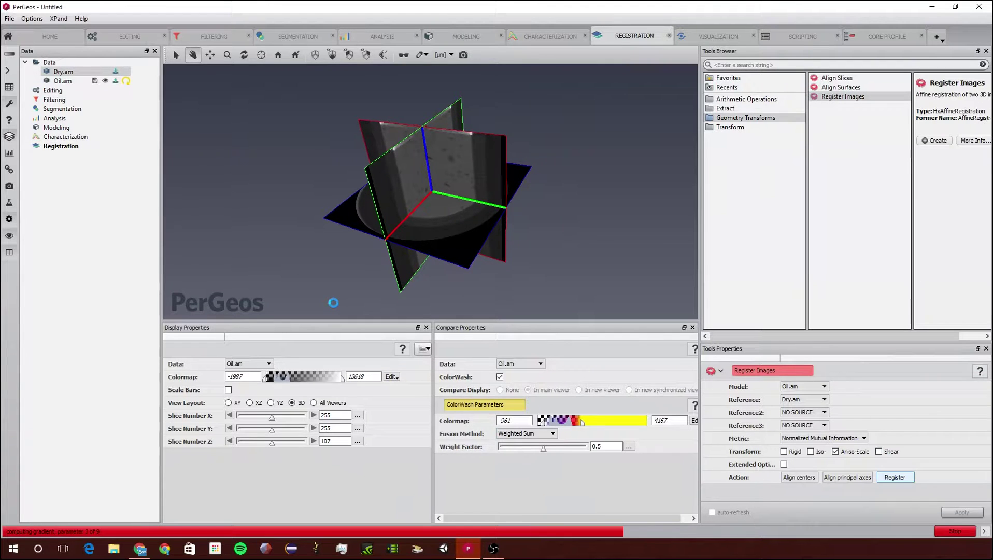
drag(421, 161, 466, 197)
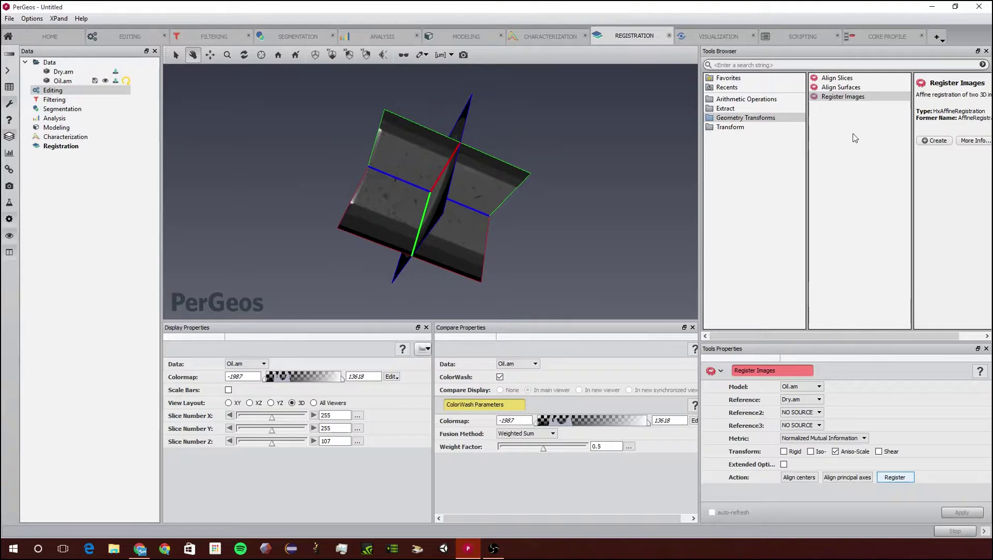
Apply Resample Transformed Image to Oil.am and display the resulting Oil.transformed volume.
click(736, 127)
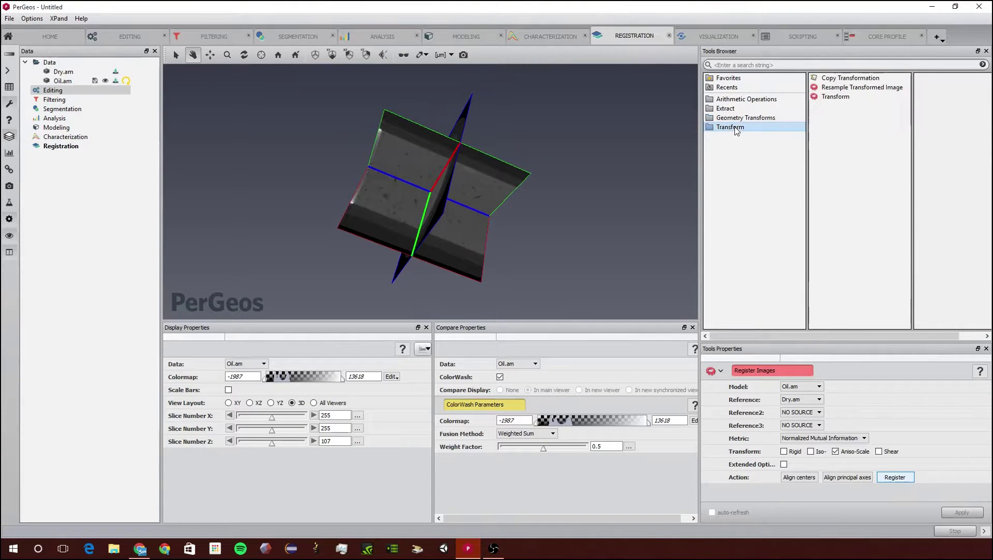
click(862, 89)
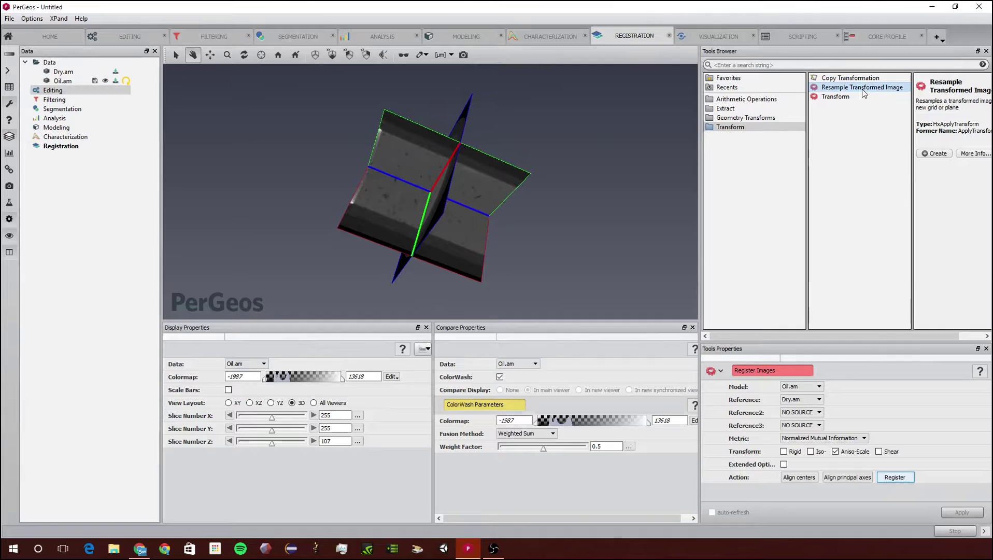
double_click(862, 89)
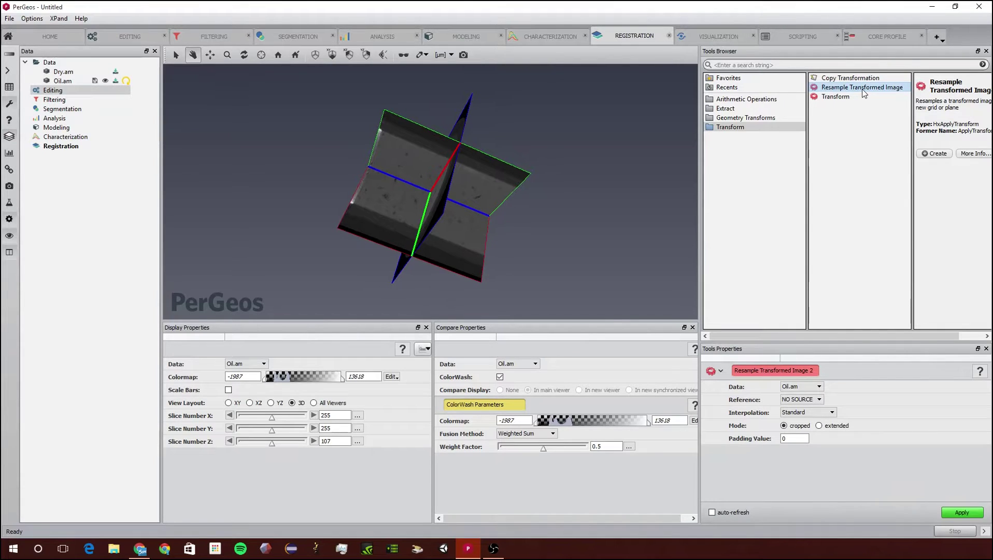
click(958, 512)
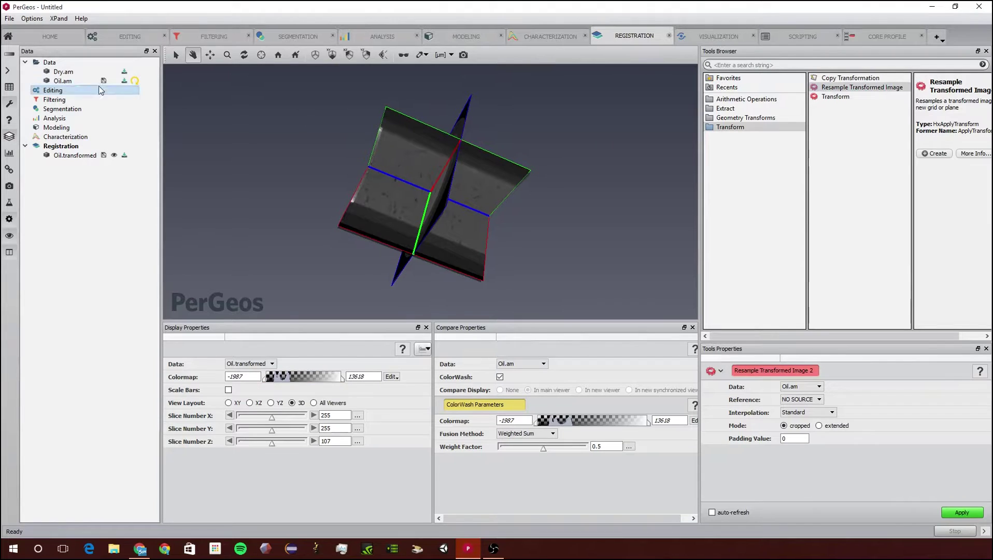
click(71, 157)
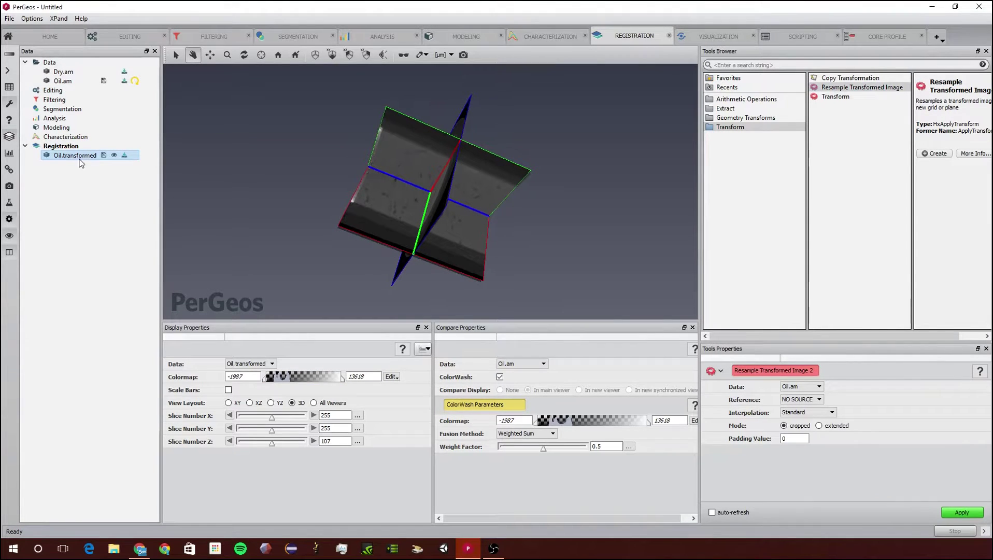
drag(443, 181, 162, 96)
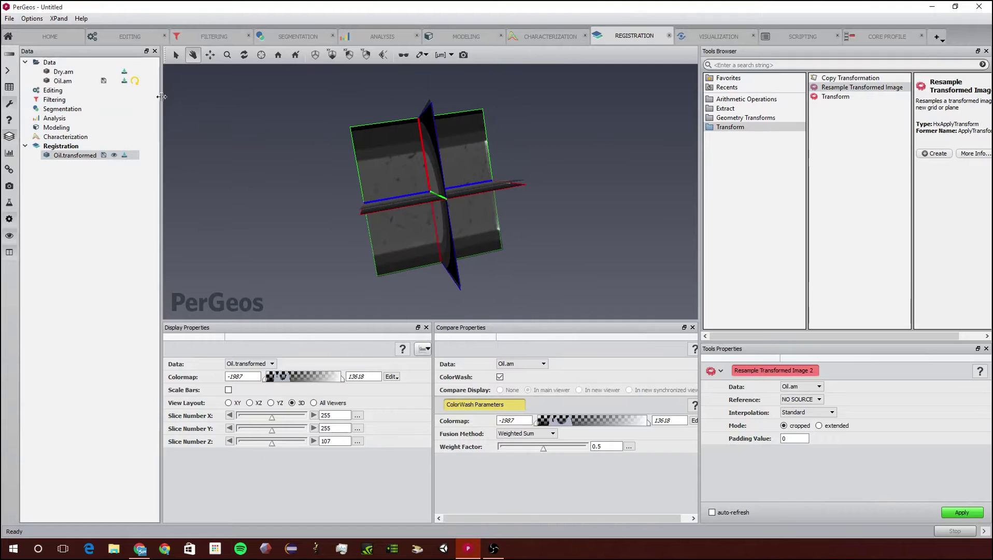
Subtract Dry.am from Oil.transformed with Subtract Image to create Oil.sub.
click(128, 36)
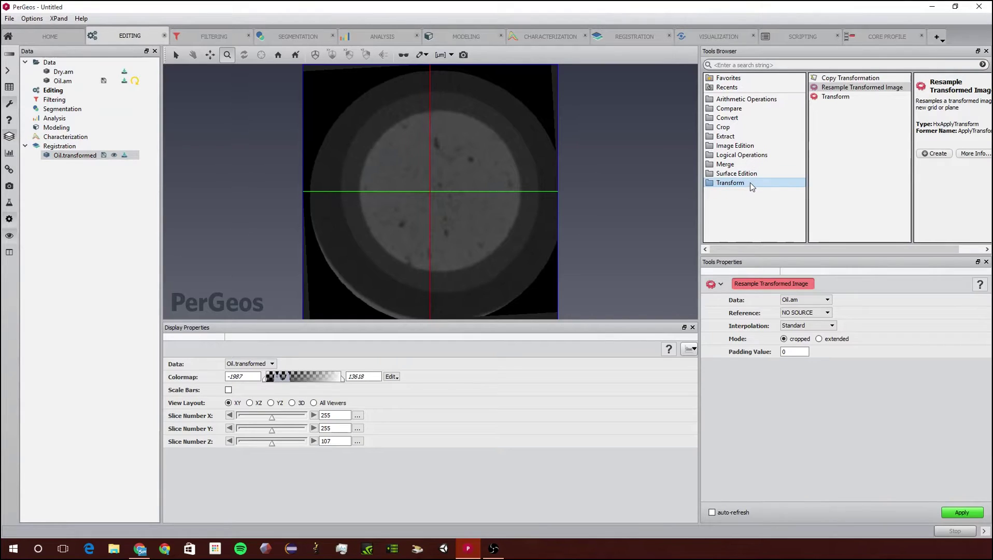
click(752, 99)
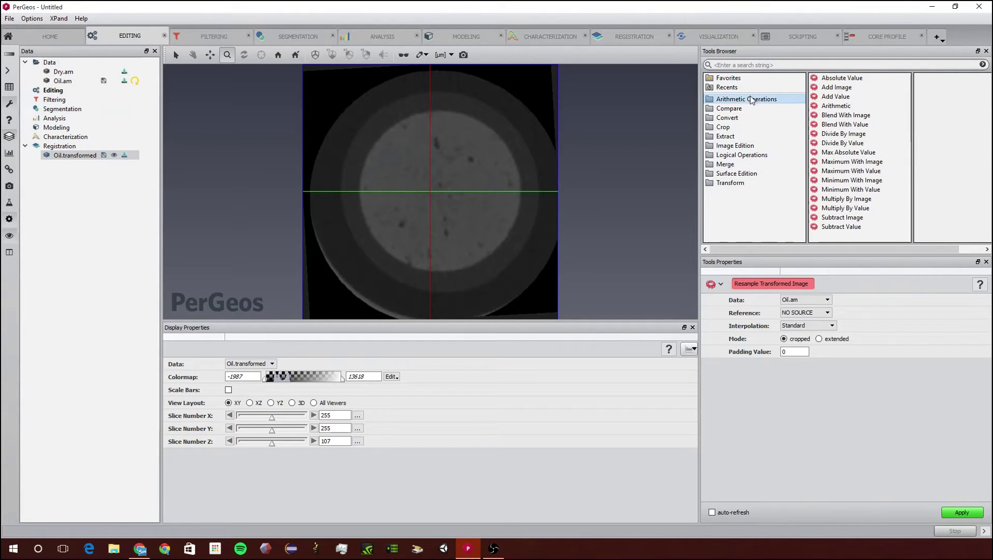
click(837, 219)
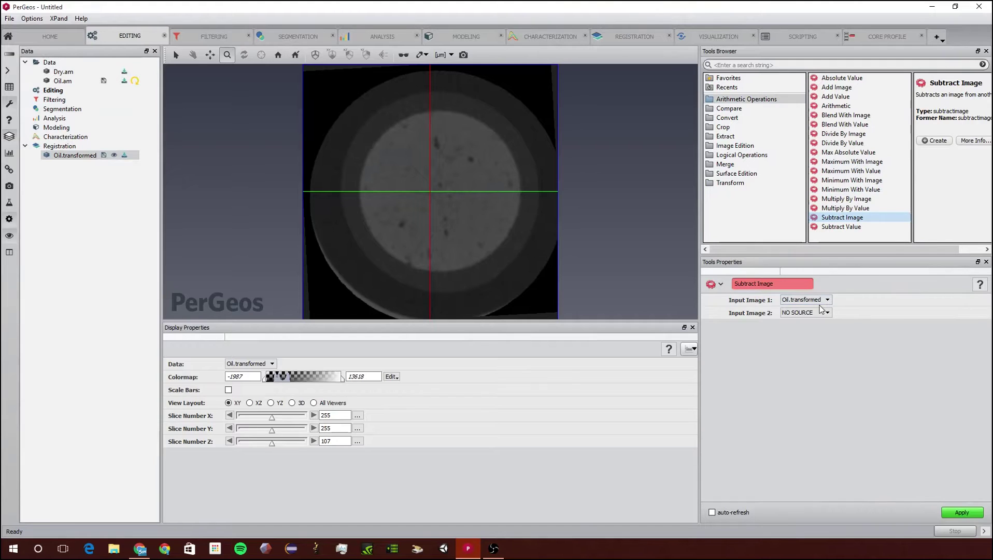
click(820, 301)
click(820, 306)
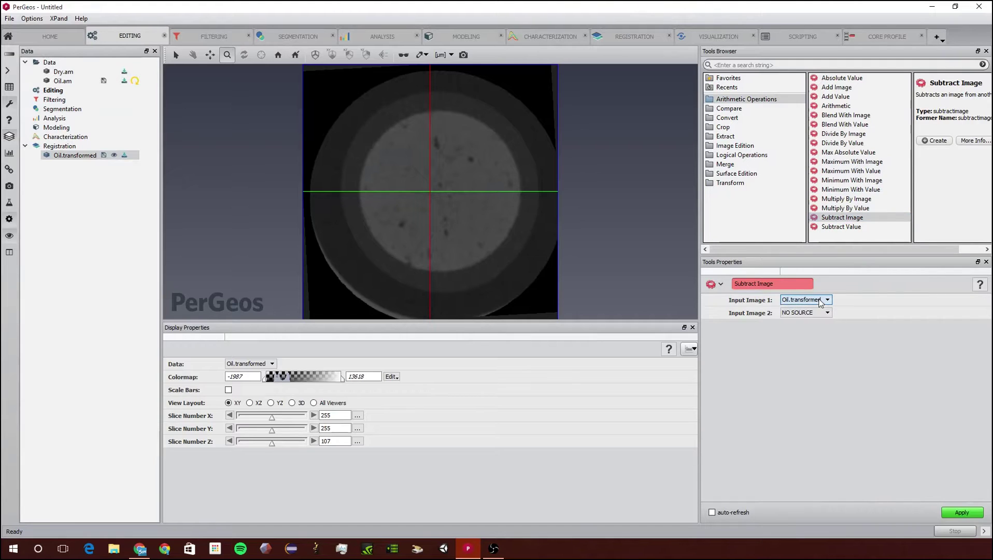
click(809, 313)
click(956, 513)
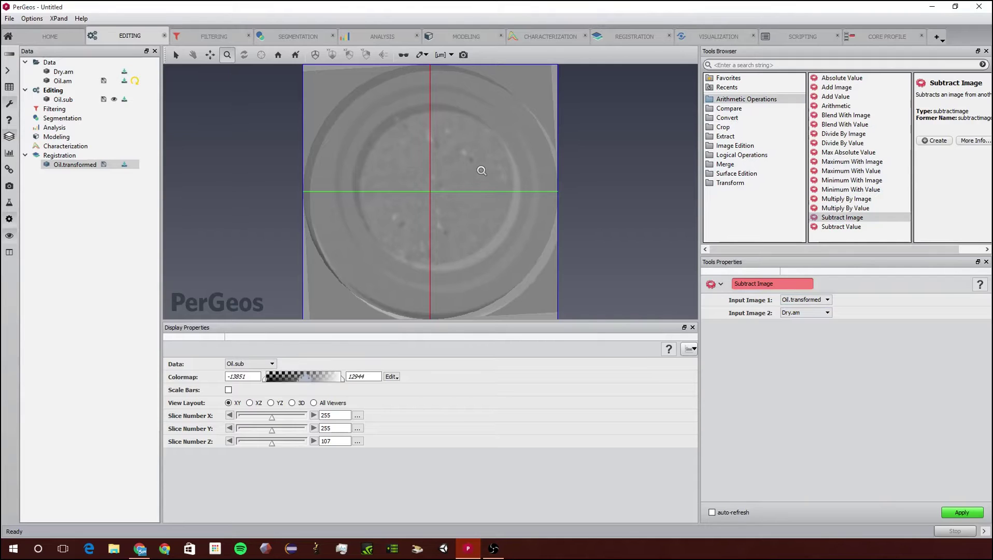
drag(355, 231, 328, 259)
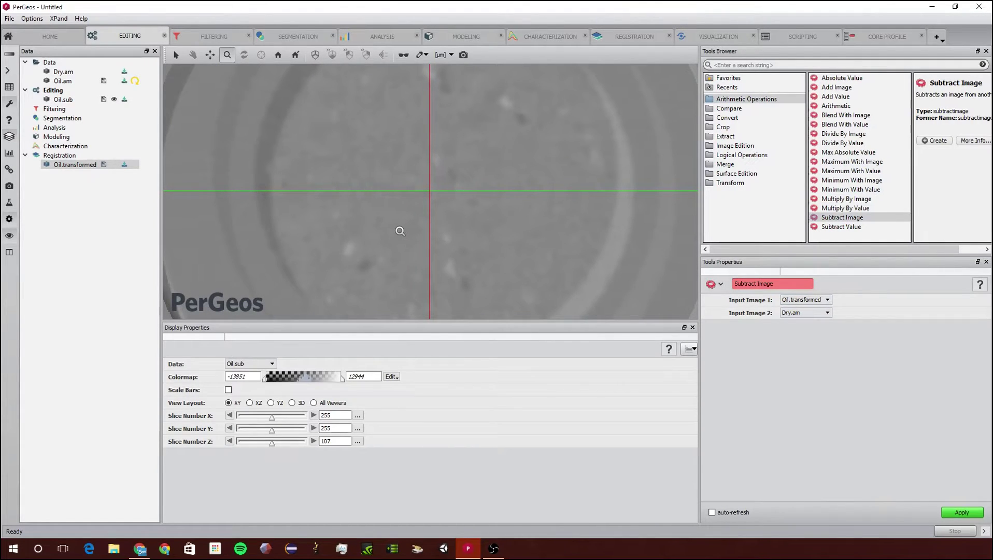
drag(510, 133, 284, 133)
click(82, 100)
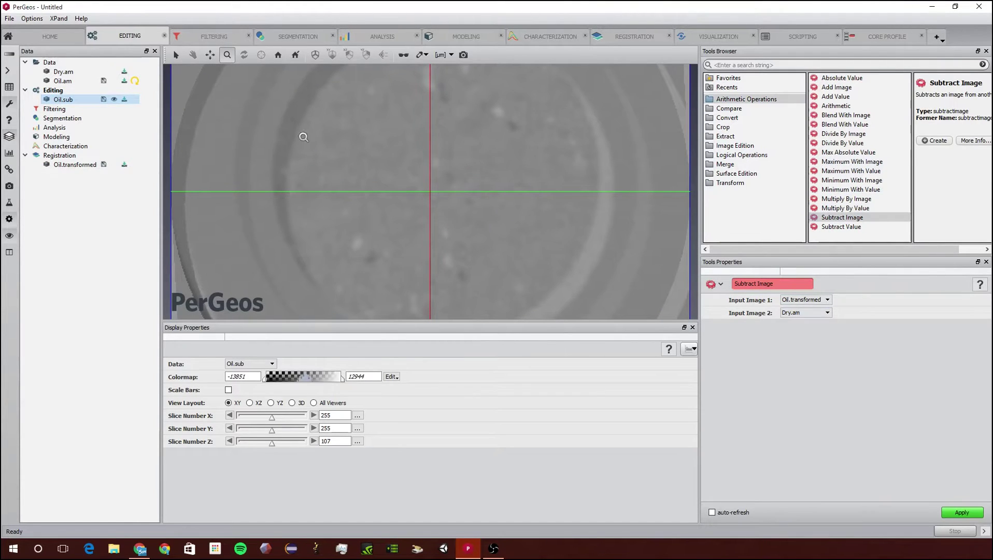
mouse_move(539, 143)
mouse_down()
mouse_move(496, 172)
mouse_move(538, 138)
mouse_up()
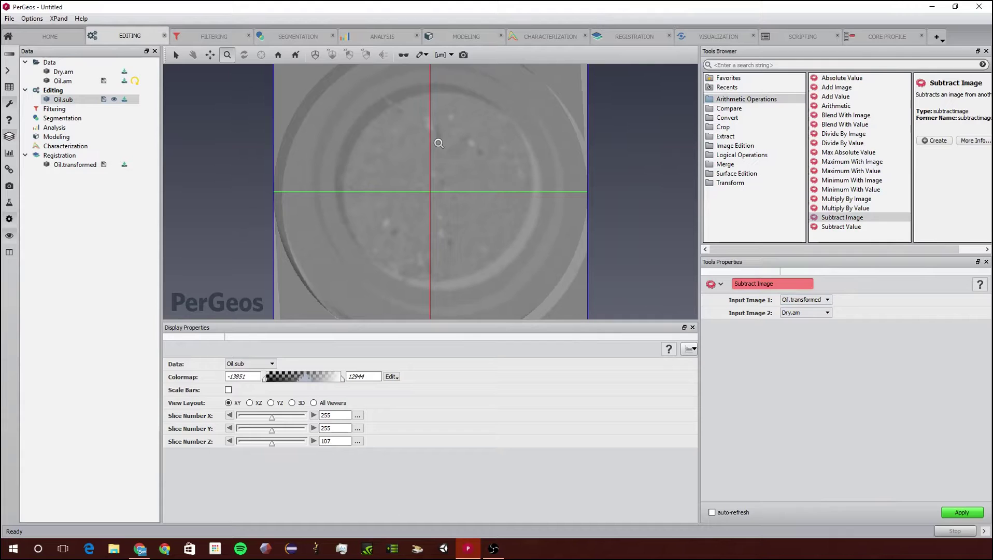
scroll(348, 268, up, 5)
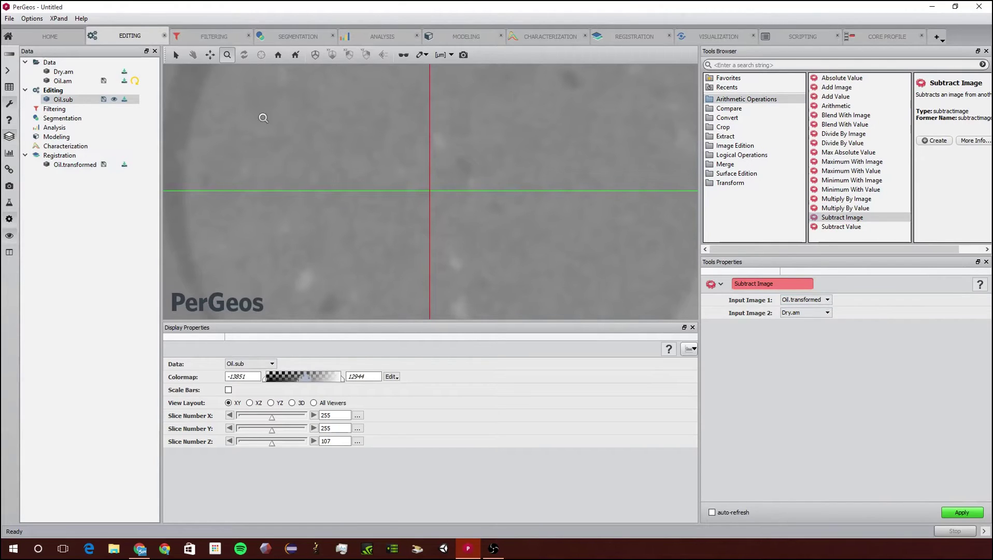
Set the viewer to Continuous update and switch to the Visualization workspace.
click(426, 56)
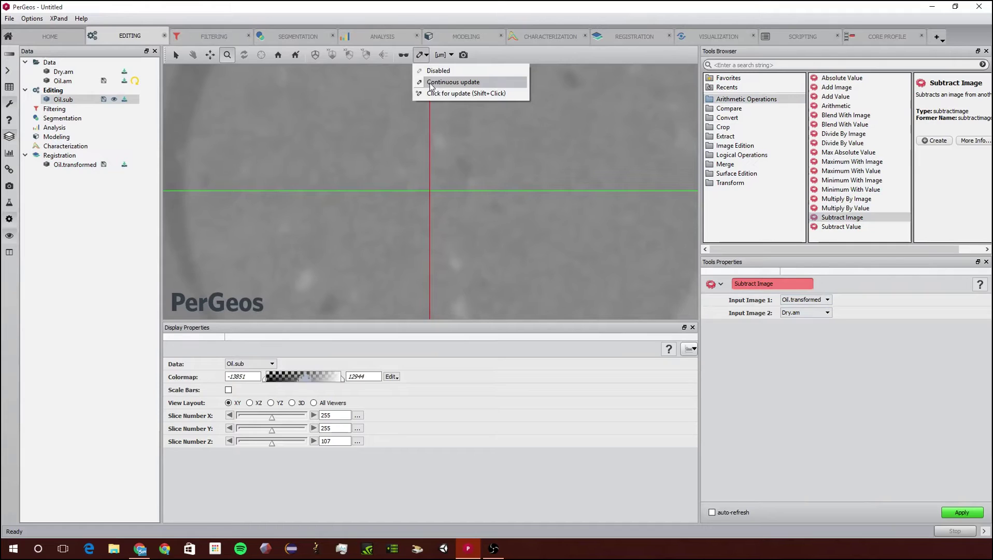
click(430, 83)
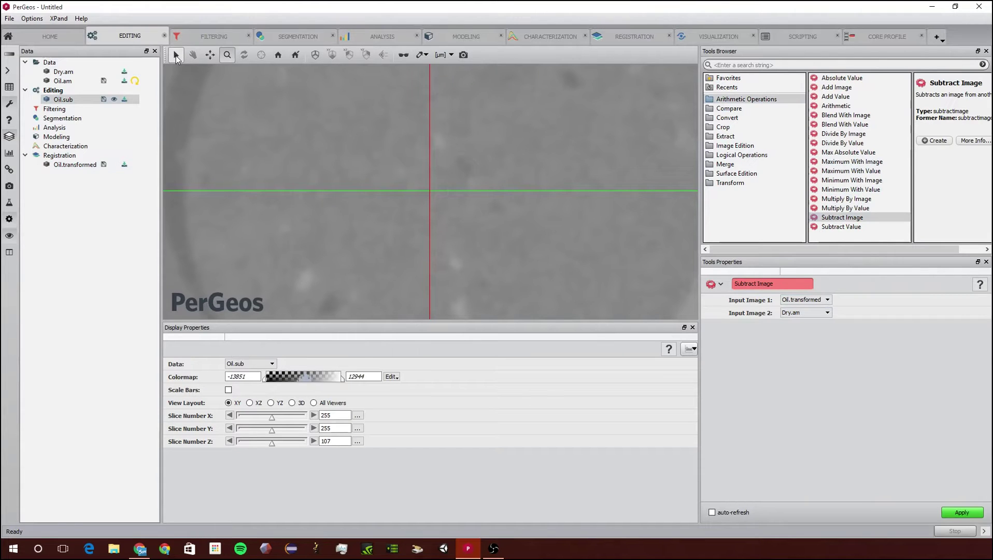
click(177, 55)
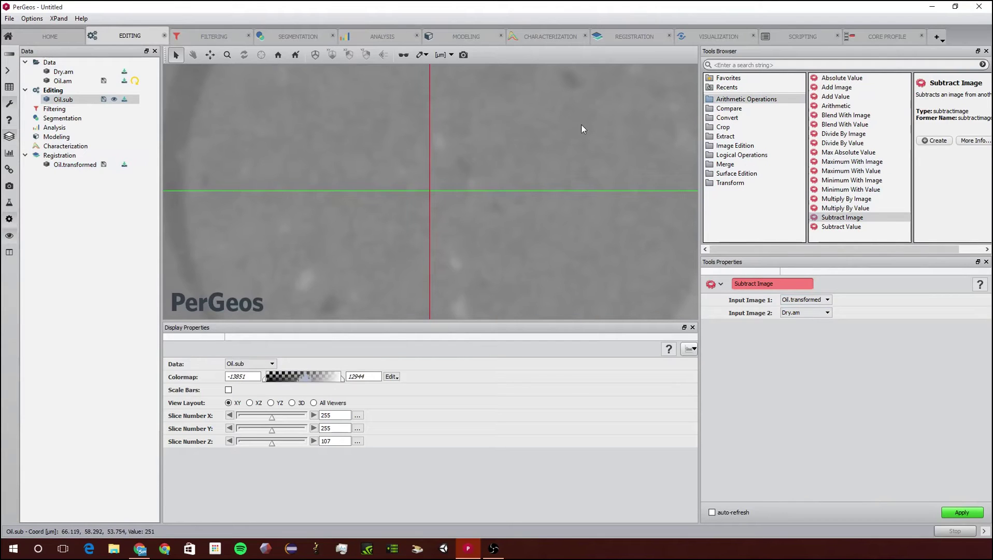
click(710, 42)
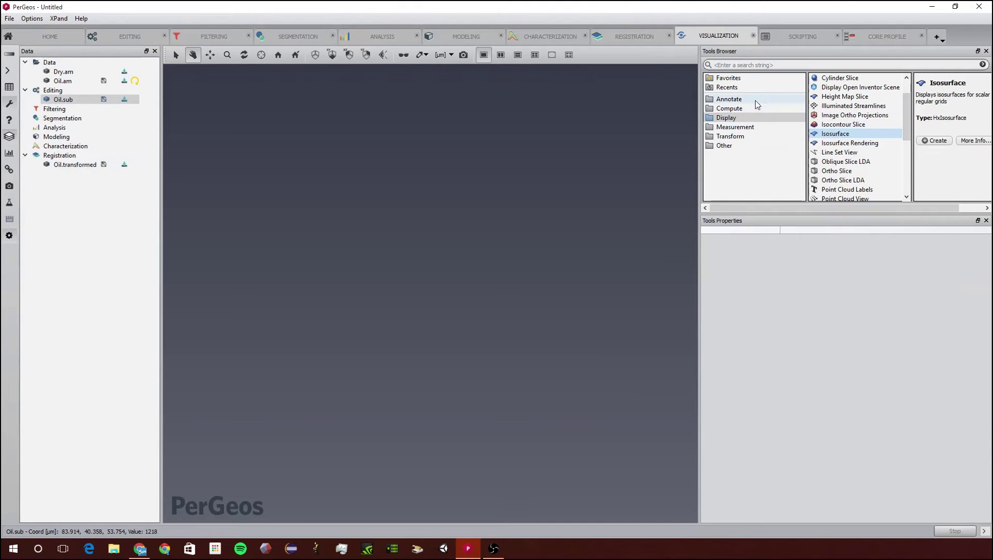
Add an Isosurface display to Oil.sub with threshold 2600 and compute it.
double_click(846, 135)
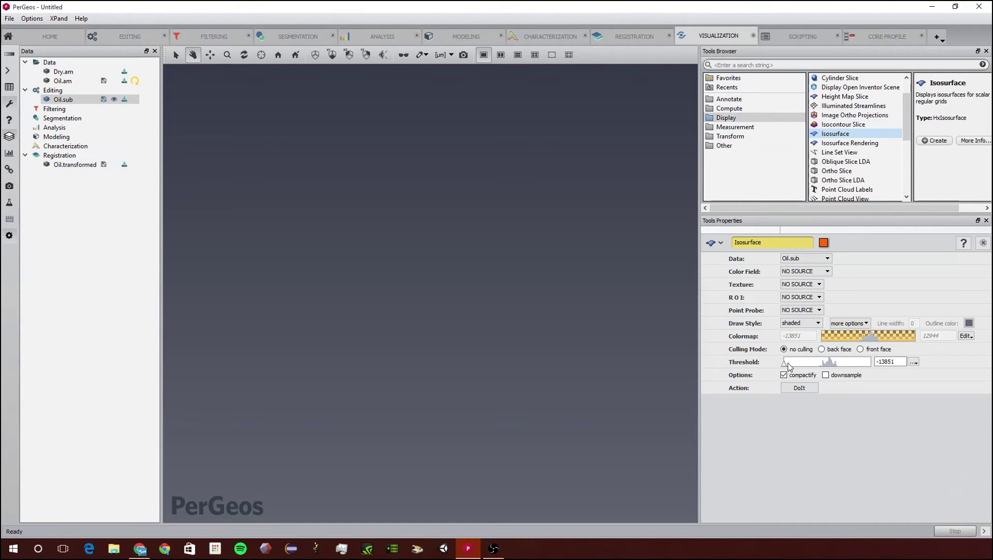
drag(784, 364, 801, 364)
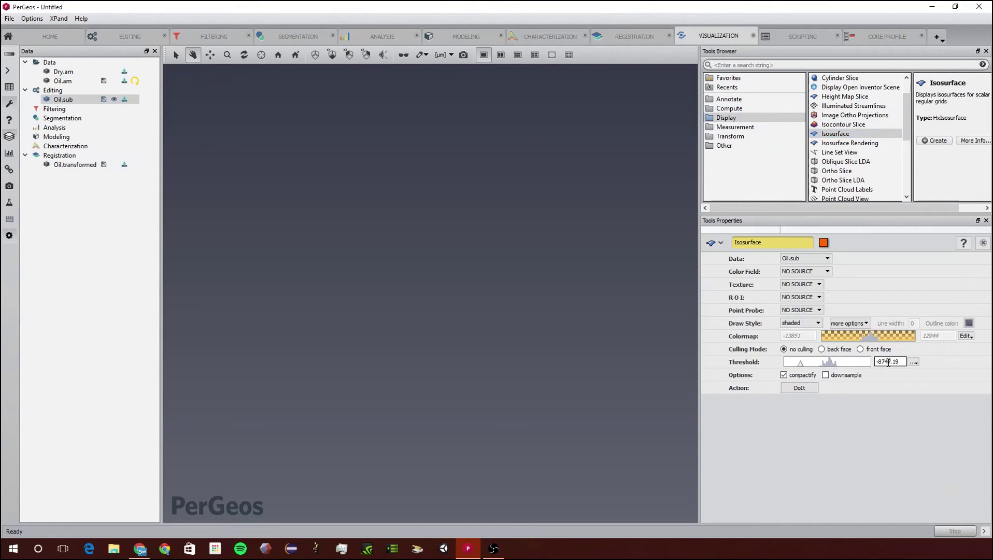
double_click(888, 363)
text(2600)
key(Return)
click(800, 390)
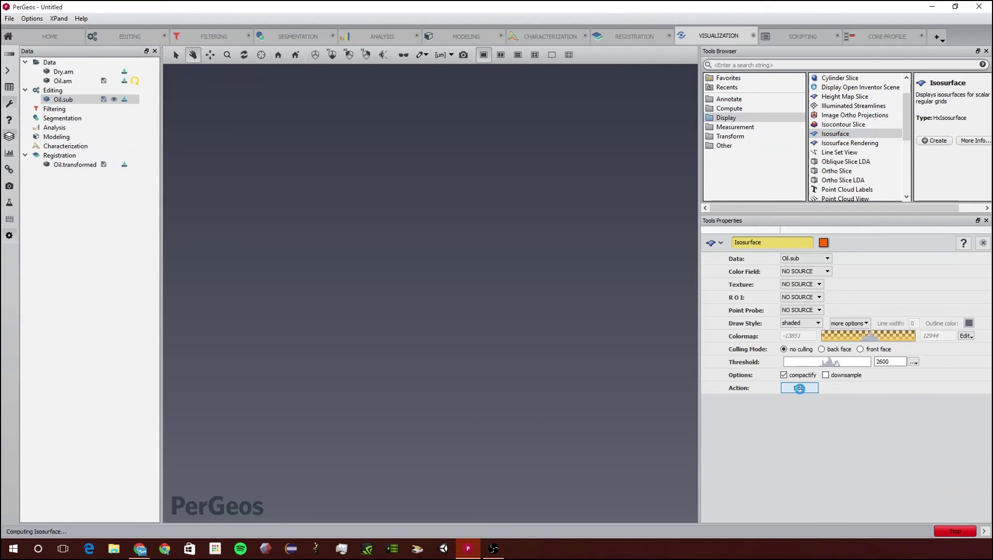
Rotate the 3D view to inspect the gold 2600-threshold isosurface of Oil.sub.
drag(314, 317, 301, 291)
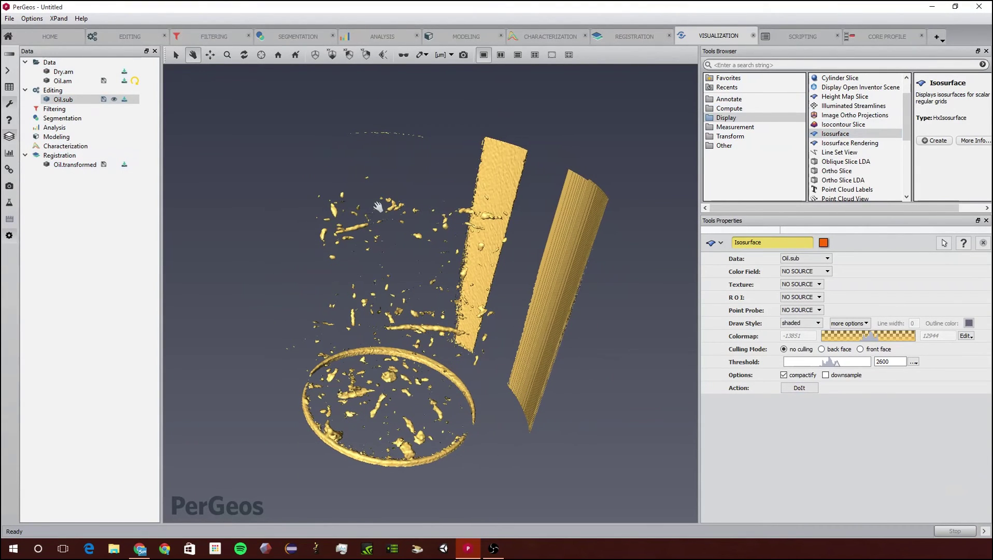